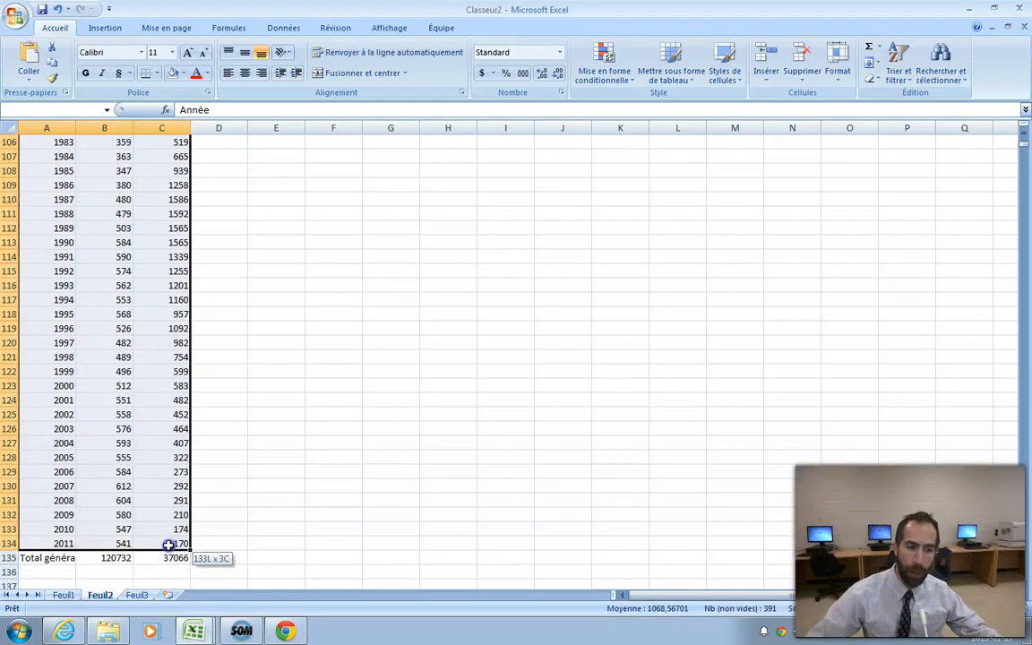
# - Plot A2:C134 as a scatter chart with smooth lines and no markers, and enlarge the chart to span about E3:P29
pyautogui.click(168, 543)
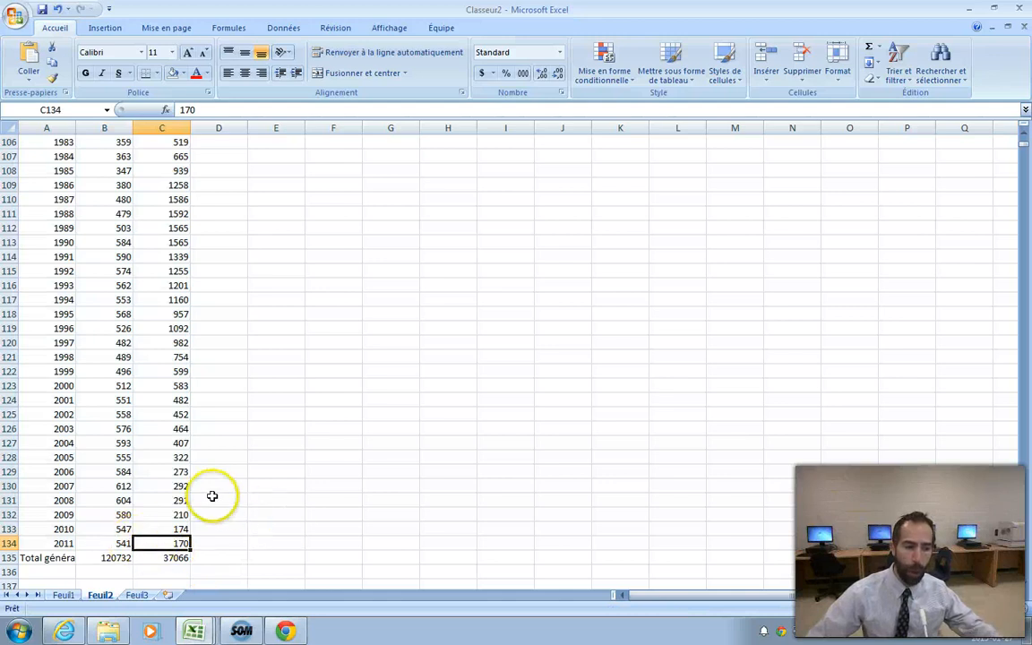
pyautogui.scroll(-2, 144, 484)
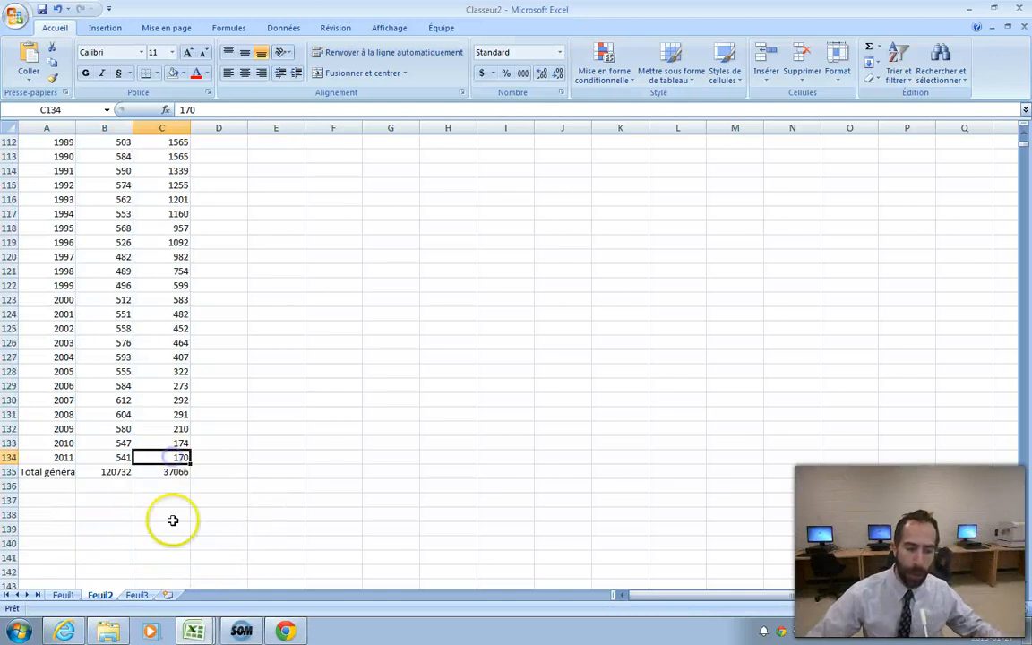
pyautogui.scroll(10, 153, 434)
pyautogui.scroll(20, 147, 442)
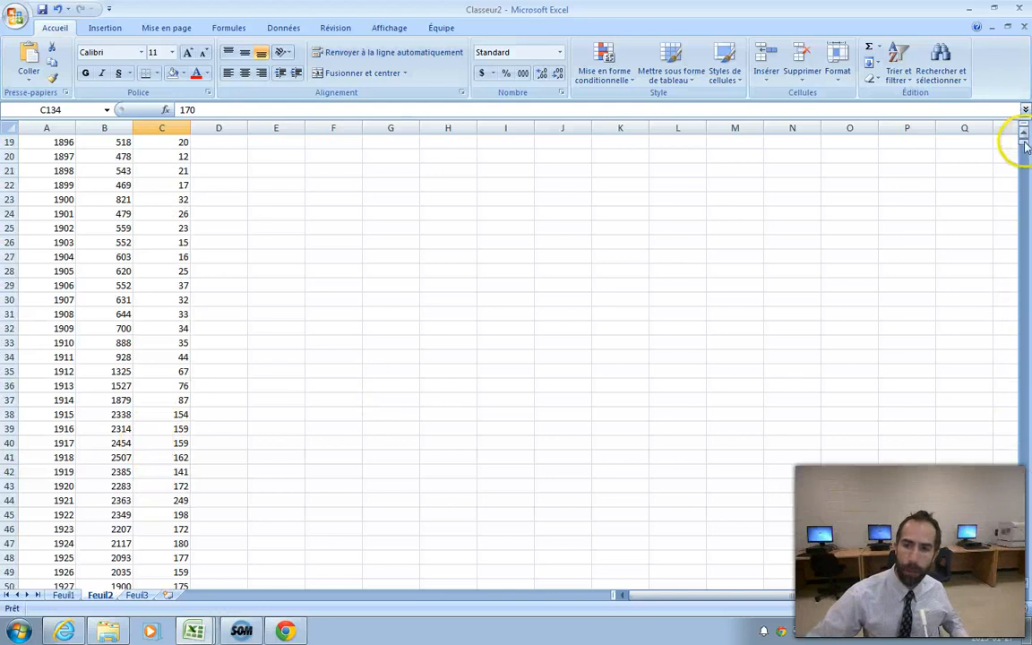
pyautogui.moveTo(1026, 146); pyautogui.dragTo(1026, 136)
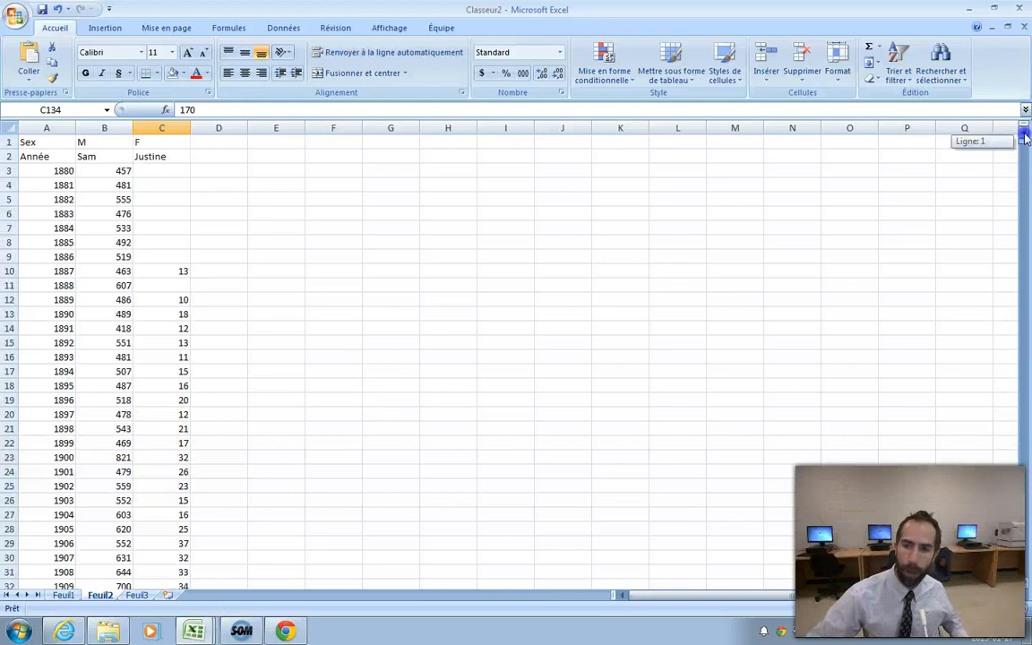
pyautogui.keyDown('shift'); pyautogui.click(40, 156); pyautogui.keyUp('shift')
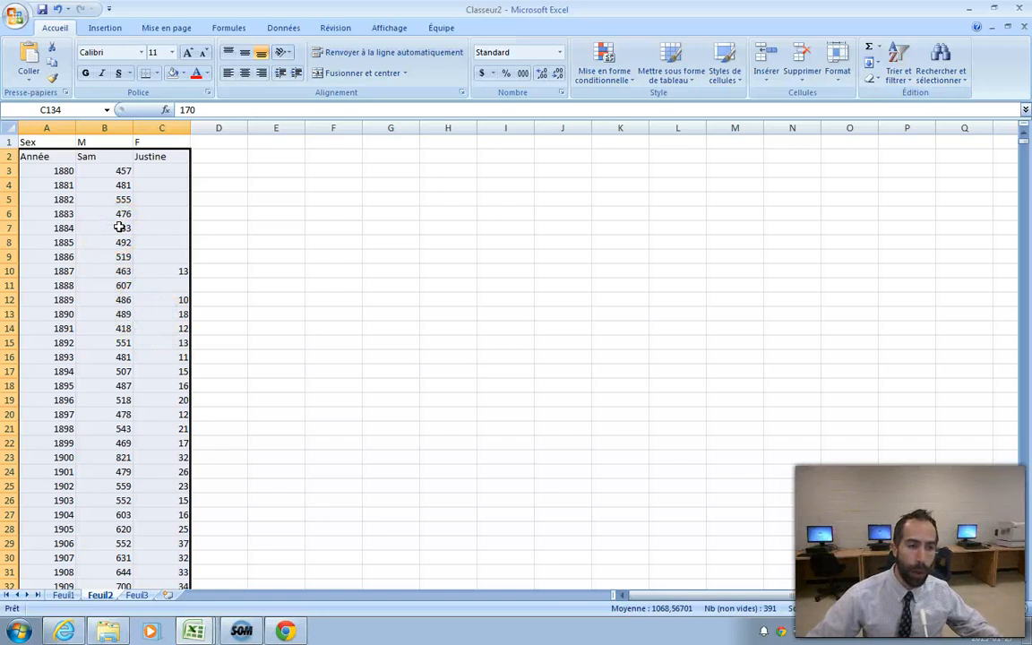
pyautogui.click(107, 28)
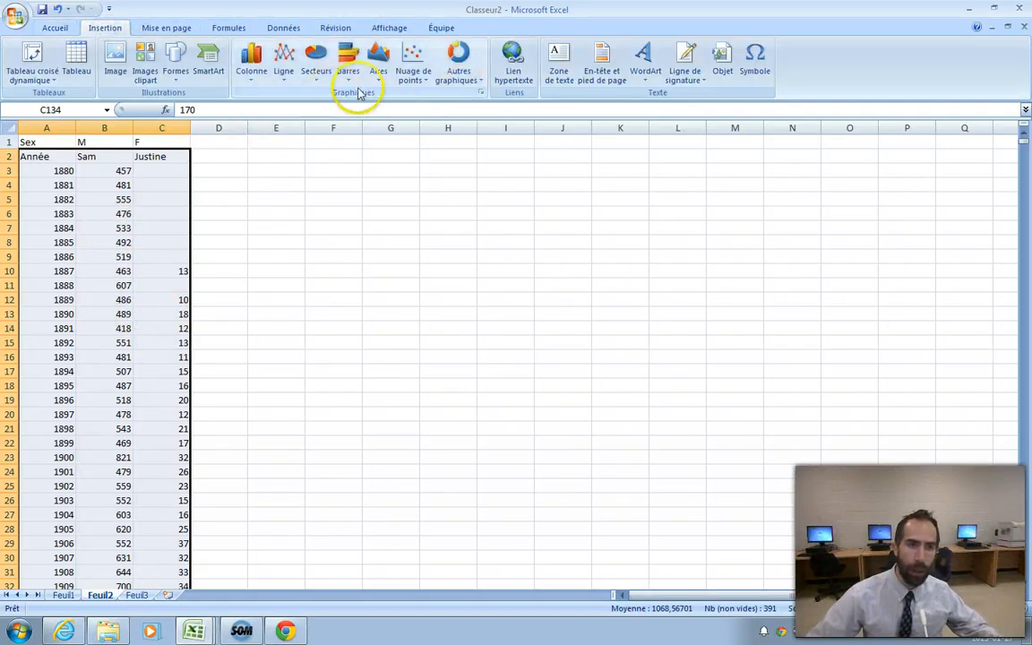
pyautogui.click(408, 63)
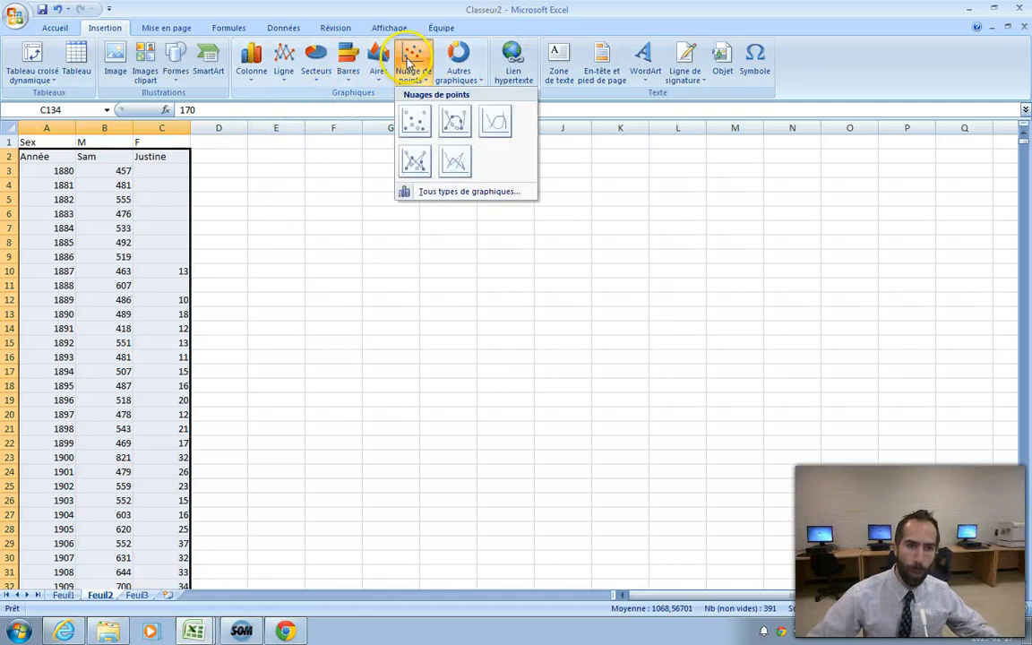
pyautogui.click(496, 125)
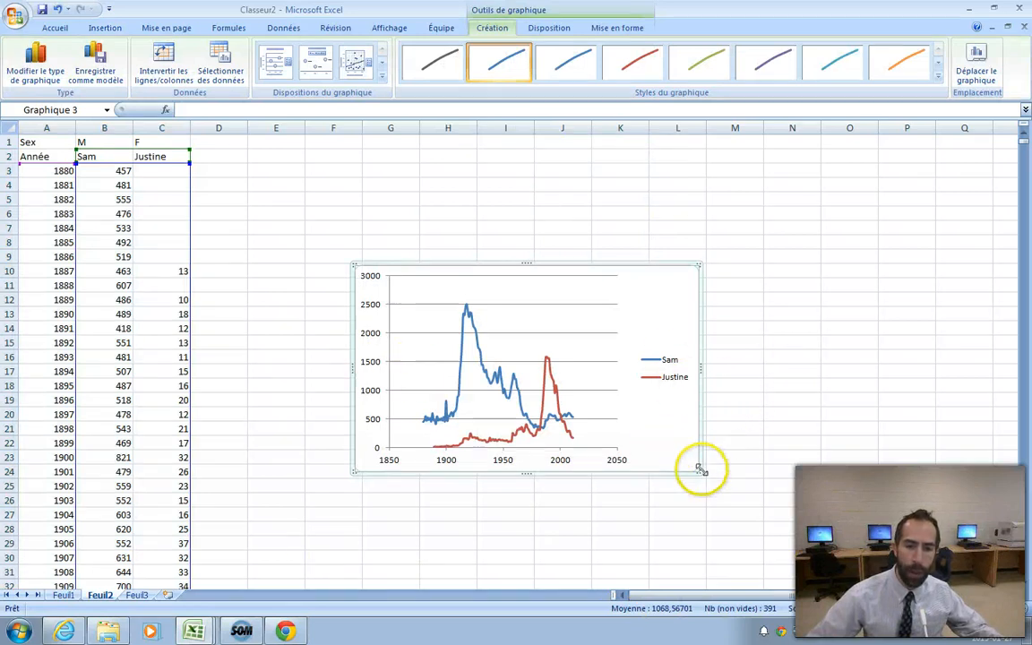
pyautogui.moveTo(803, 514); pyautogui.dragTo(892, 542)
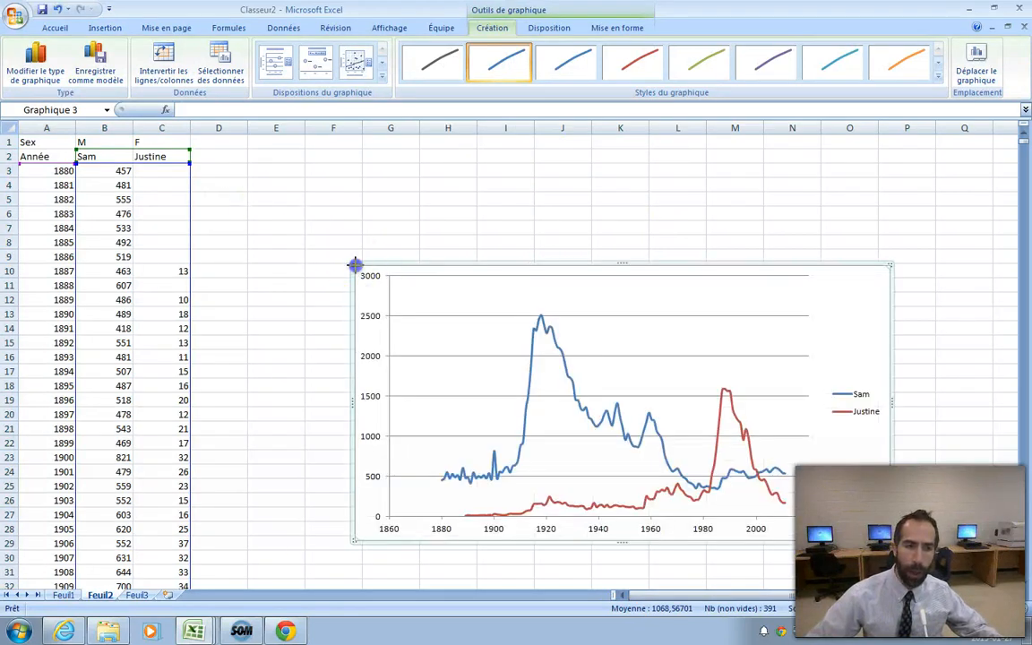
pyautogui.moveTo(352, 266); pyautogui.dragTo(263, 170)
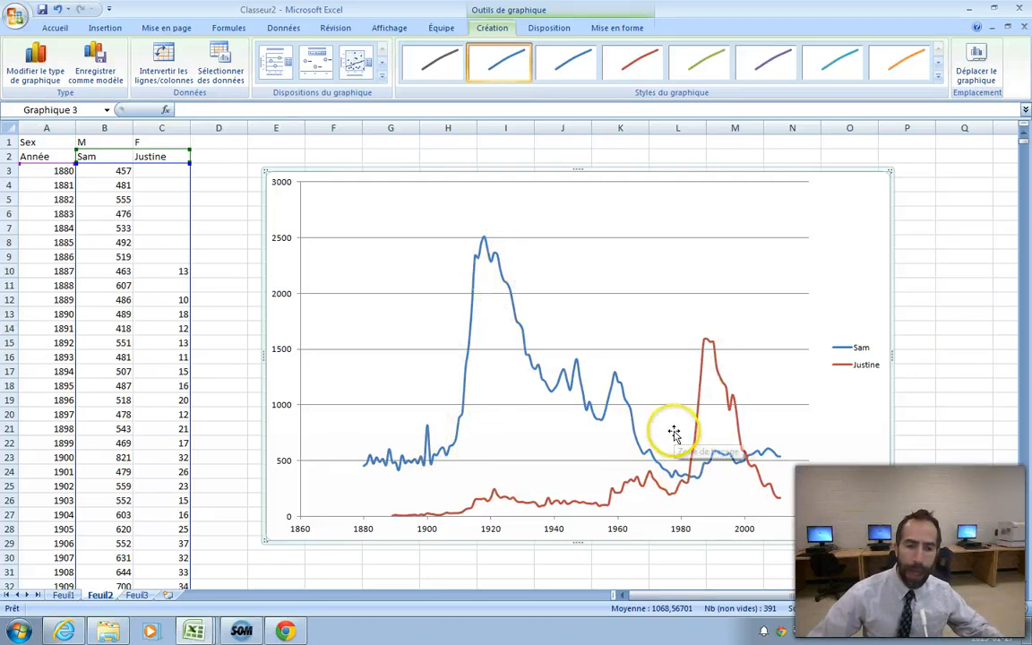
# - Fix the chart's horizontal axis minimum at 1880 and its maximum at 2011
pyautogui.click(813, 534)
pyautogui.rightClick(809, 533)
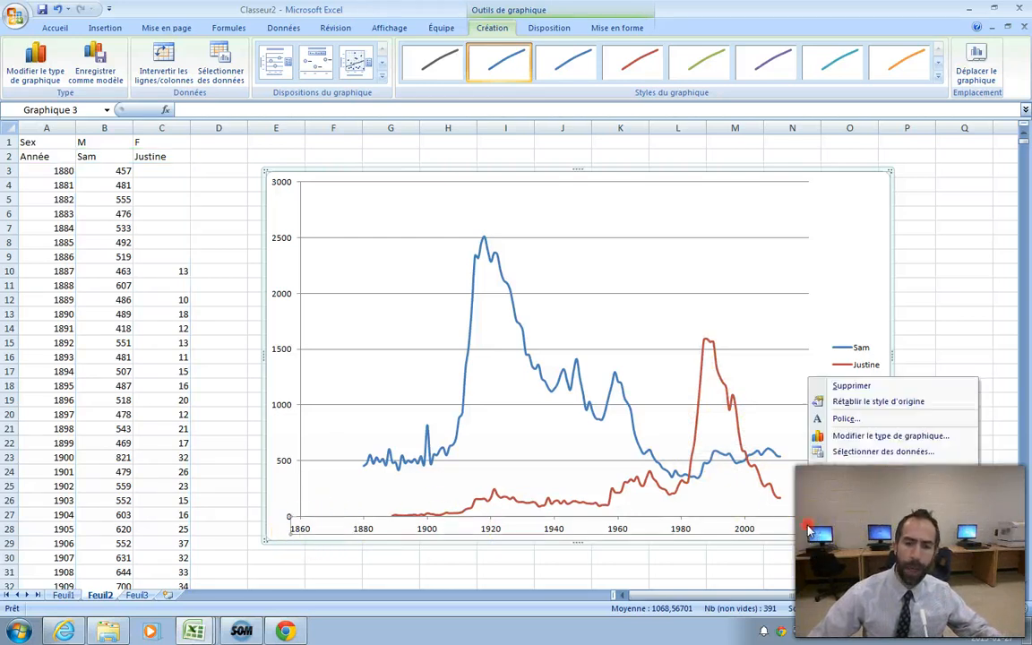
pyautogui.click(860, 524)
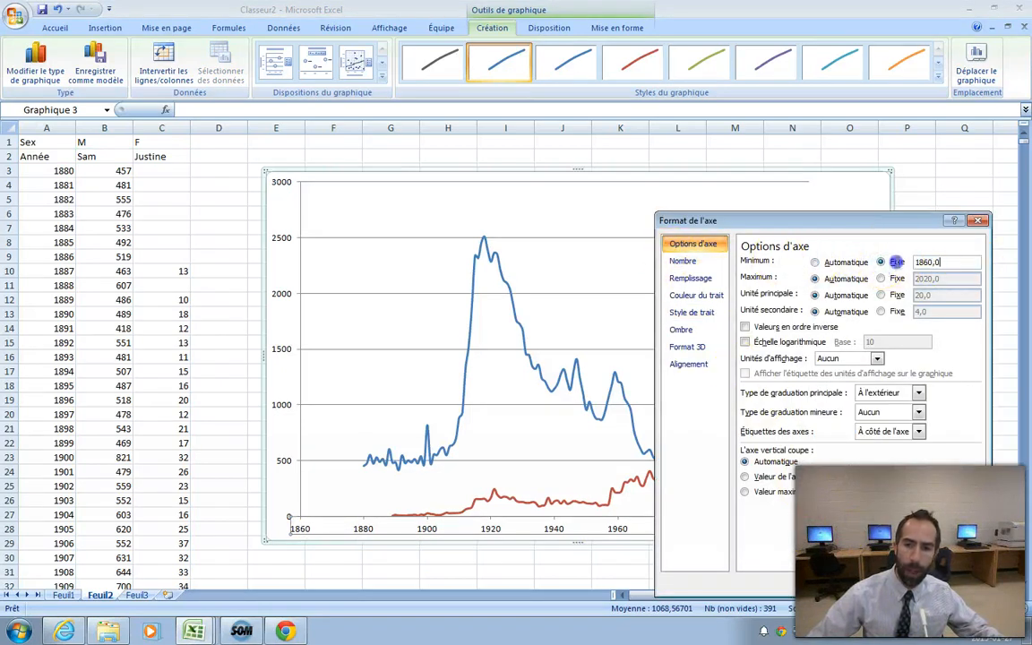
pyautogui.moveTo(948, 265); pyautogui.dragTo(887, 248)
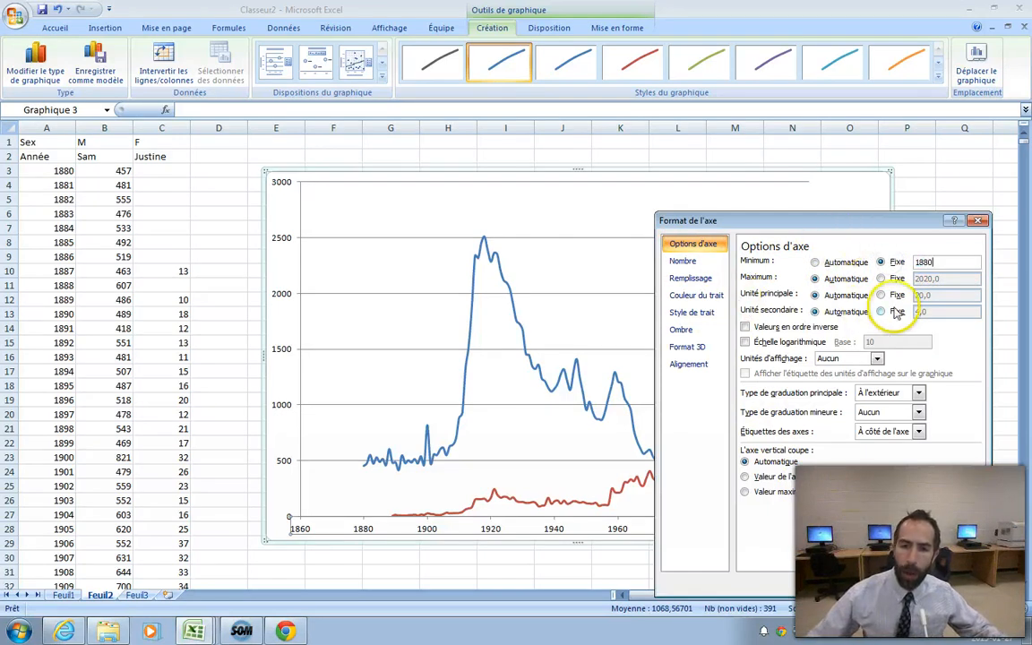
pyautogui.click(882, 278)
pyautogui.moveTo(942, 278); pyautogui.dragTo(829, 251)
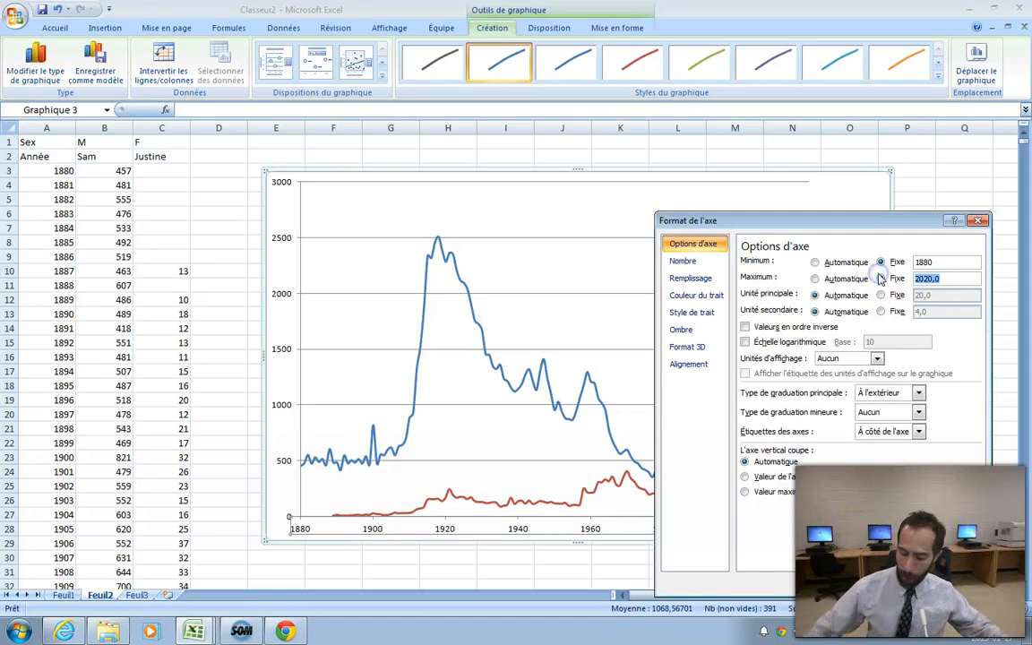
pyautogui.write('2011')
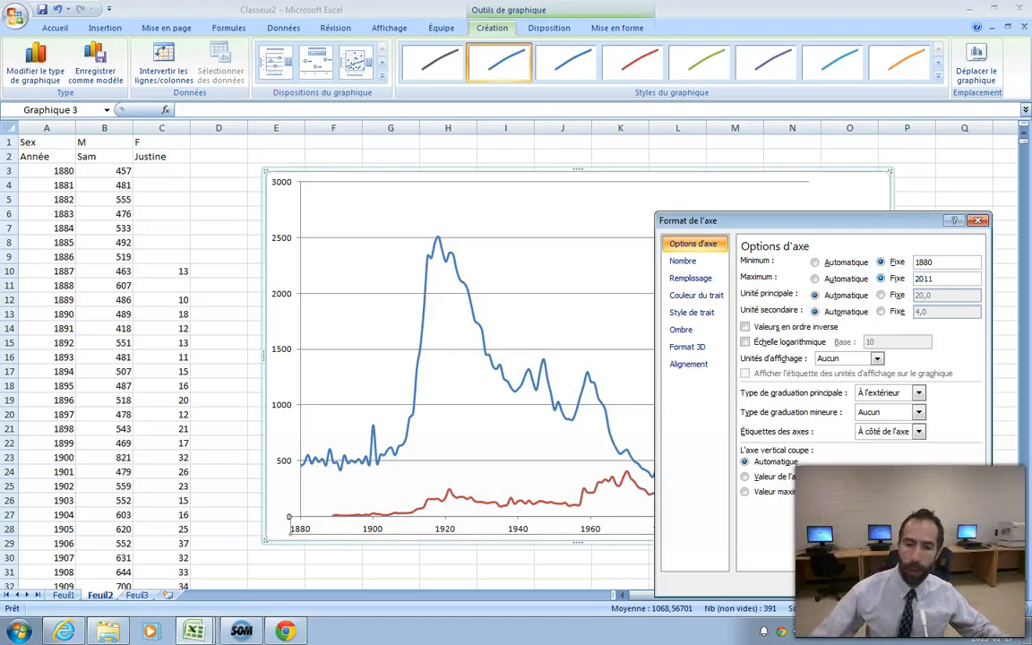
pyautogui.click(961, 578)
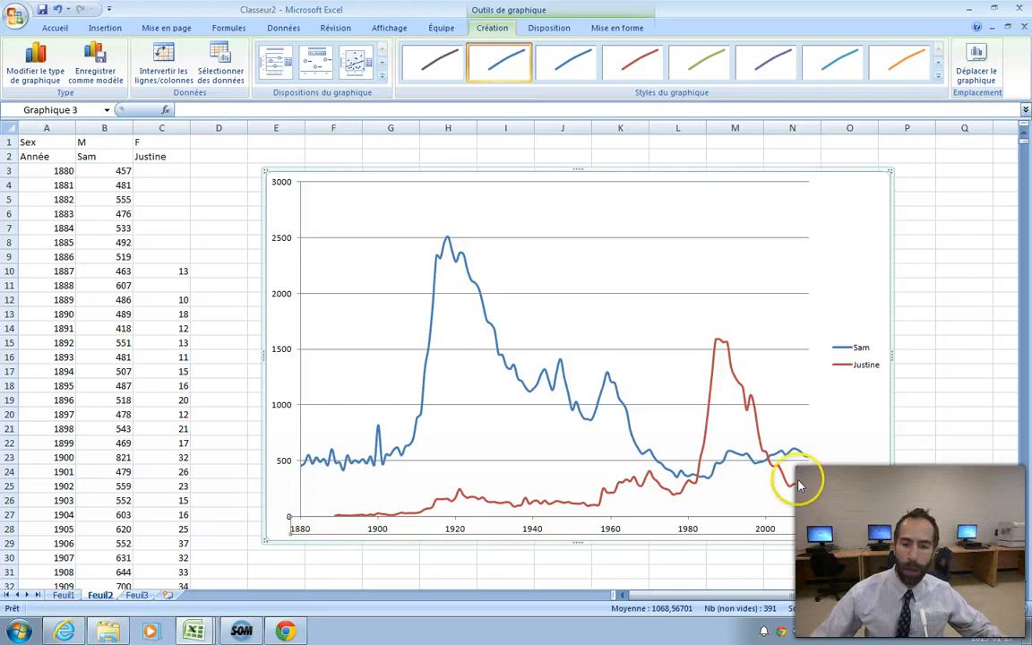
pyautogui.click(838, 468)
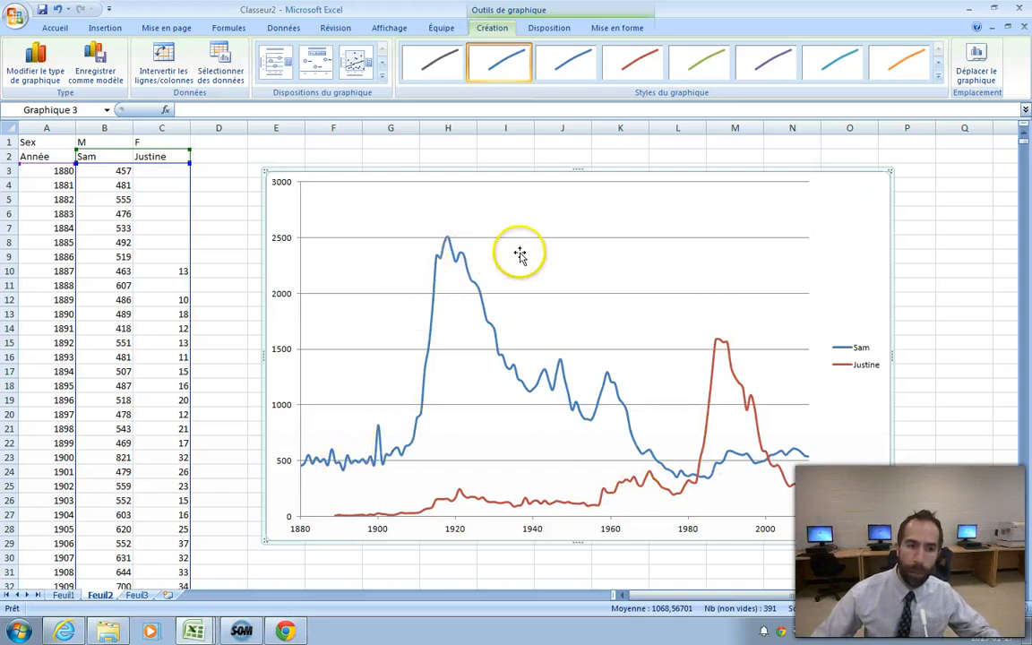
# - Plot the red data series (column C) on the secondary axis
pyautogui.moveTo(630, 491)
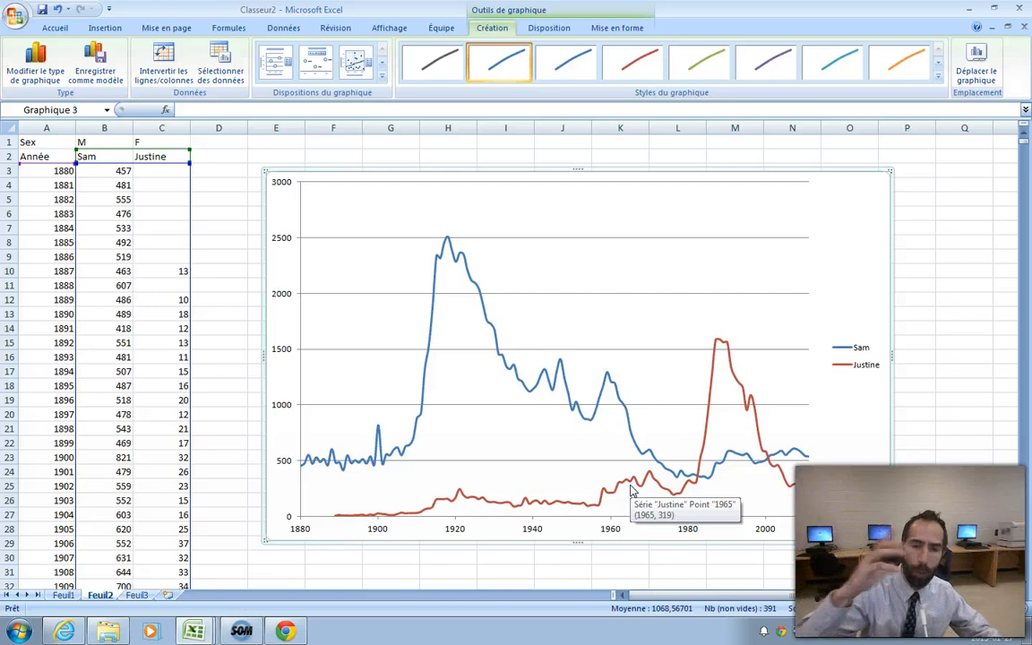
pyautogui.click(710, 359)
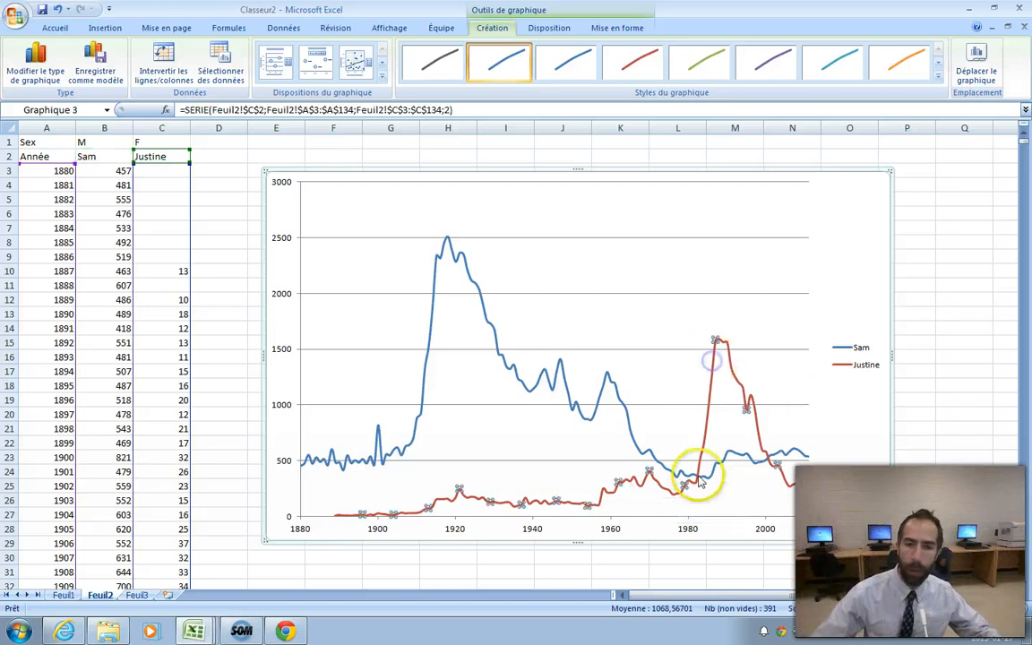
pyautogui.rightClick(711, 386)
pyautogui.click(770, 507)
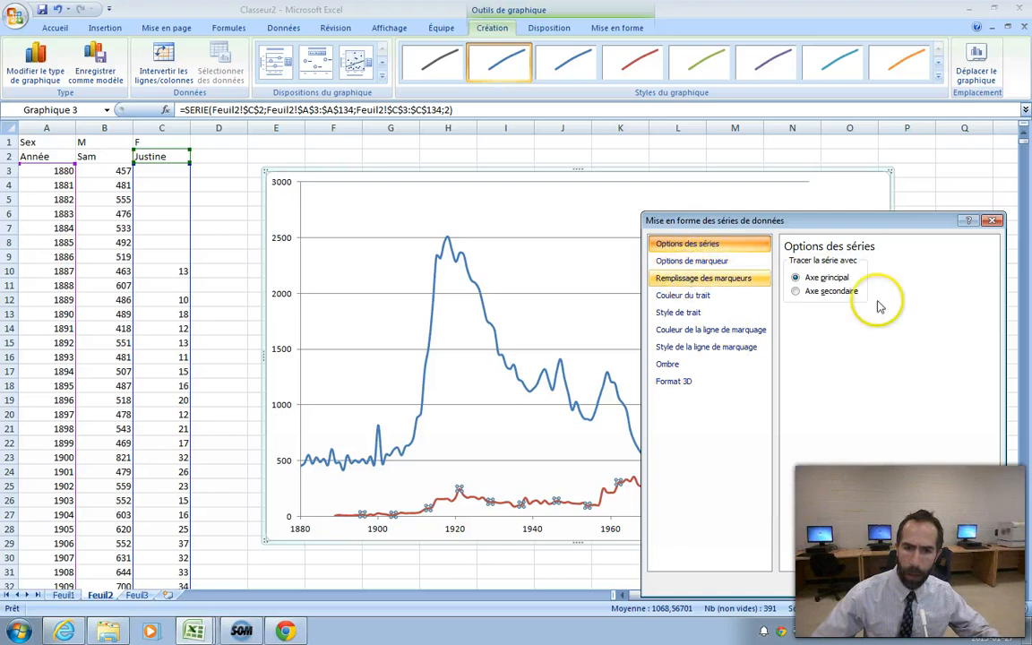
pyautogui.click(692, 259)
pyautogui.click(688, 250)
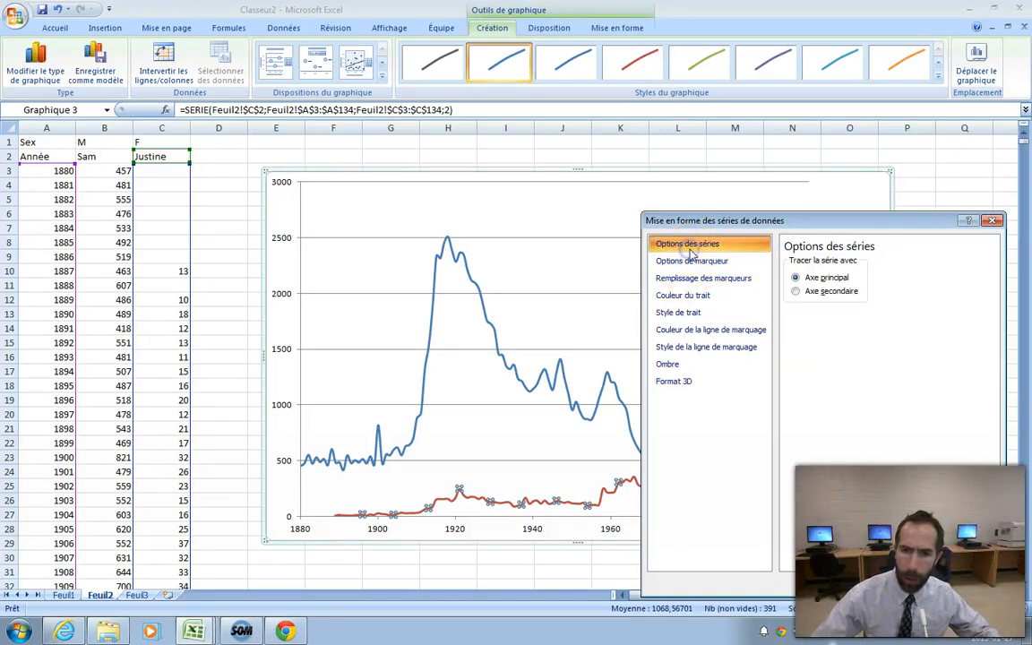
pyautogui.click(812, 295)
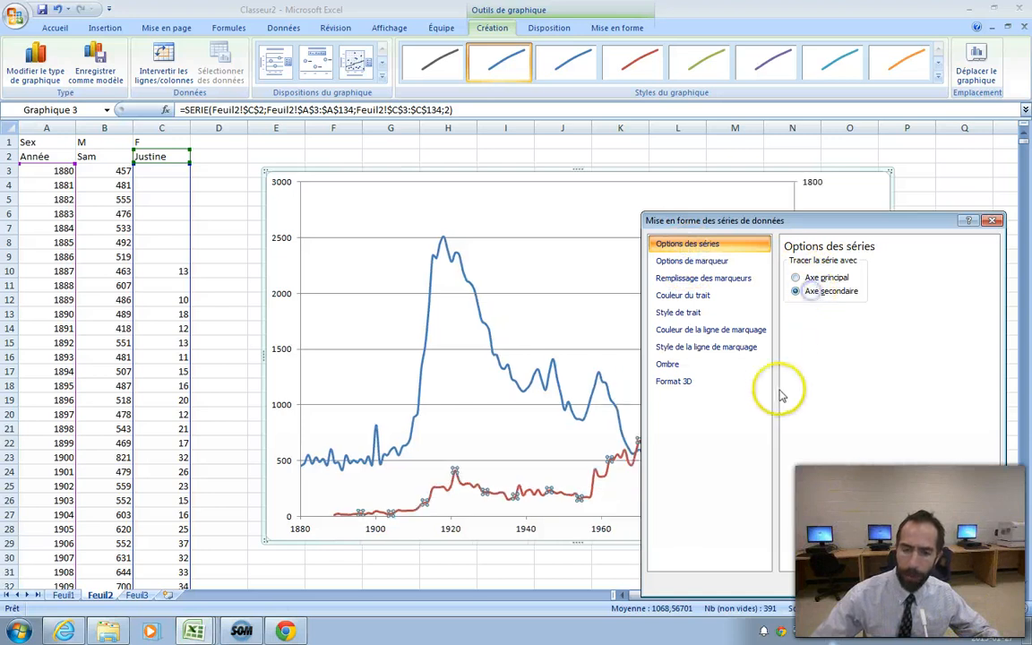
pyautogui.moveTo(896, 221); pyautogui.dragTo(529, 184)
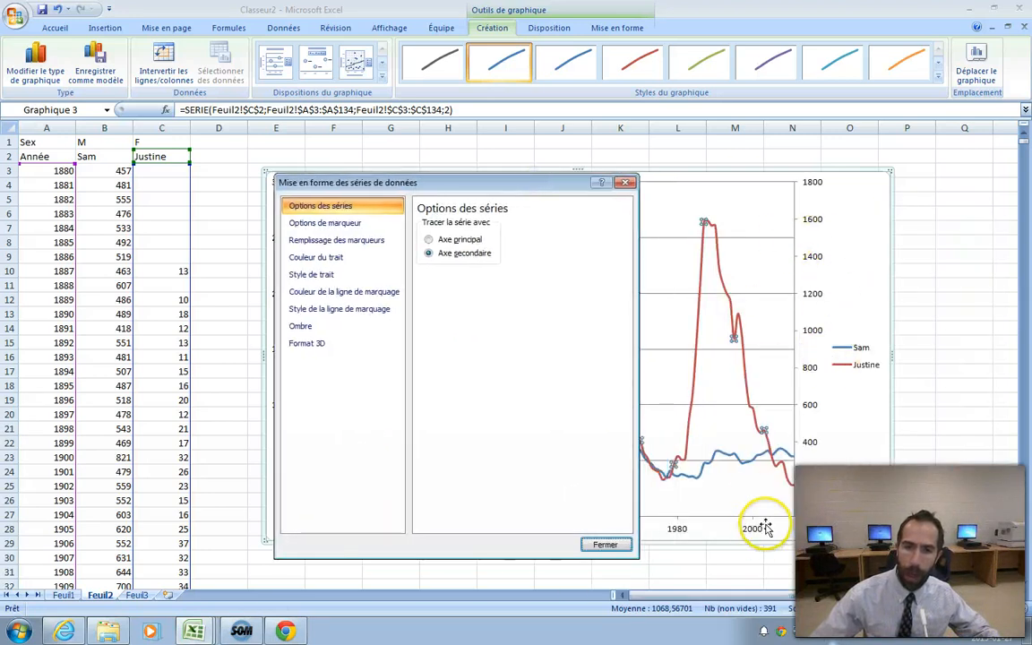
pyautogui.click(615, 549)
pyautogui.click(500, 298)
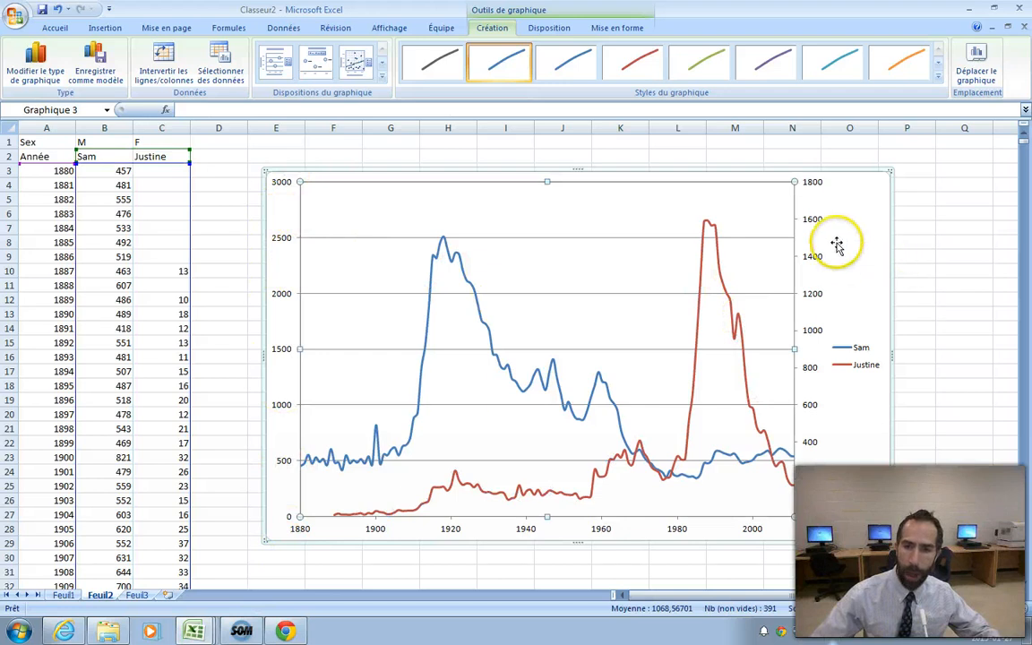
# - Move the legend inside the plot area, into the empty space below the curves between about 1990 and 2010
pyautogui.click(862, 349)
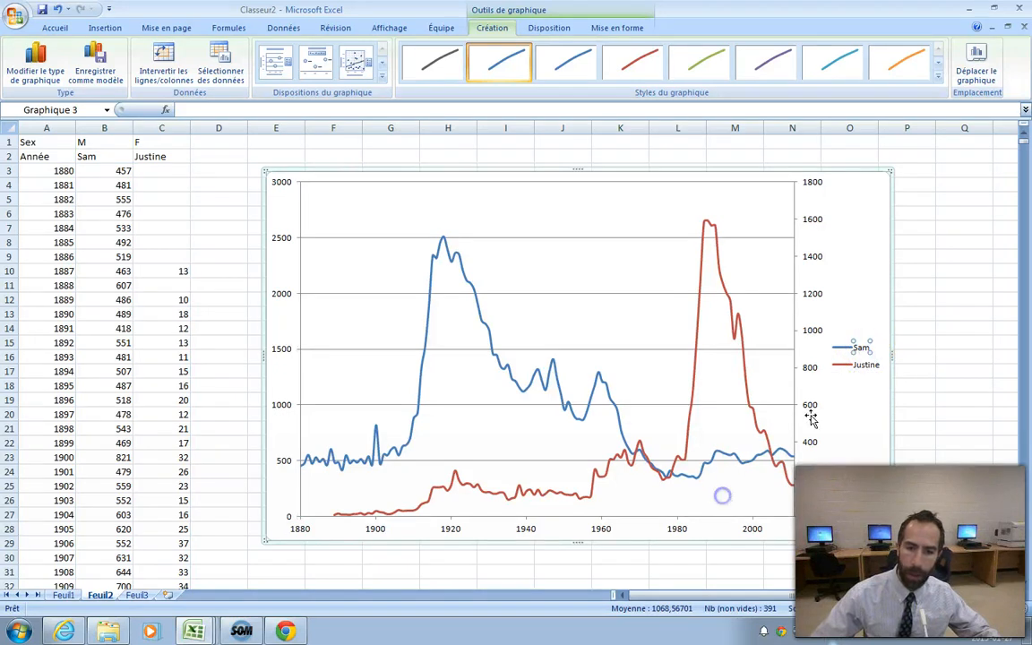
pyautogui.click(849, 354)
pyautogui.click(847, 346)
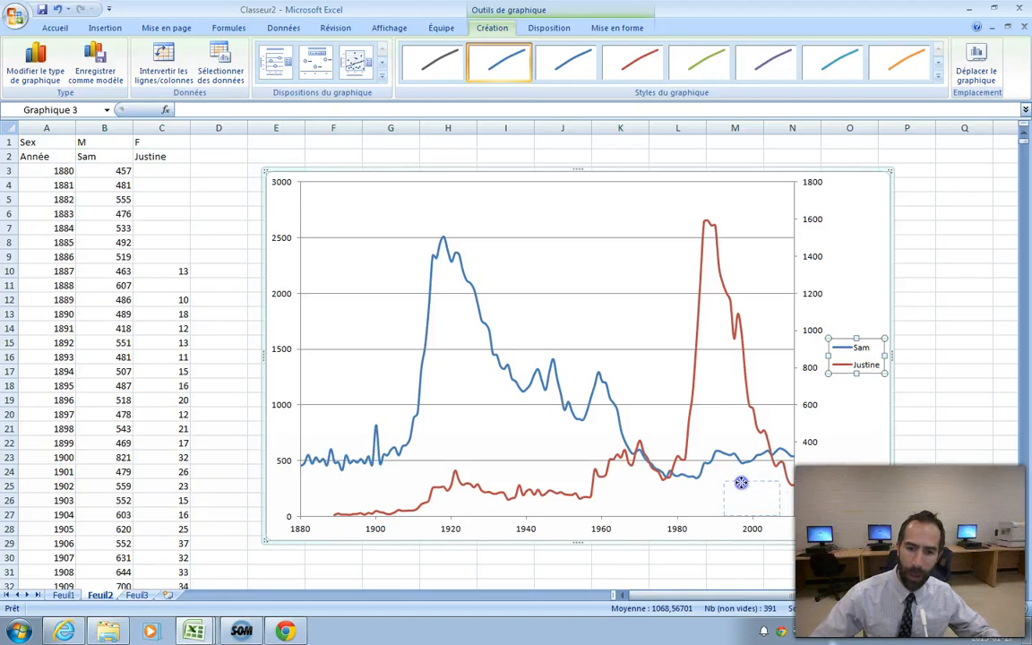
pyautogui.moveTo(741, 483); pyautogui.dragTo(741, 483)
pyautogui.click(535, 206)
pyautogui.click(496, 299)
pyautogui.click(896, 259)
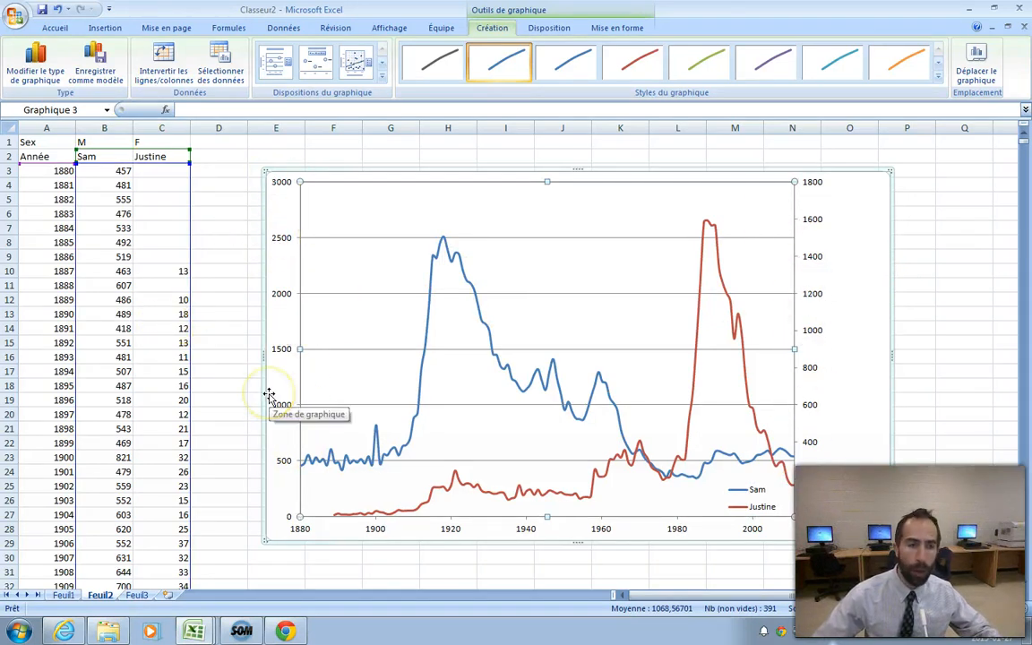
# - Add a chart title placed above the graph so that the plot area resizes to make room for it
pyautogui.click(288, 334)
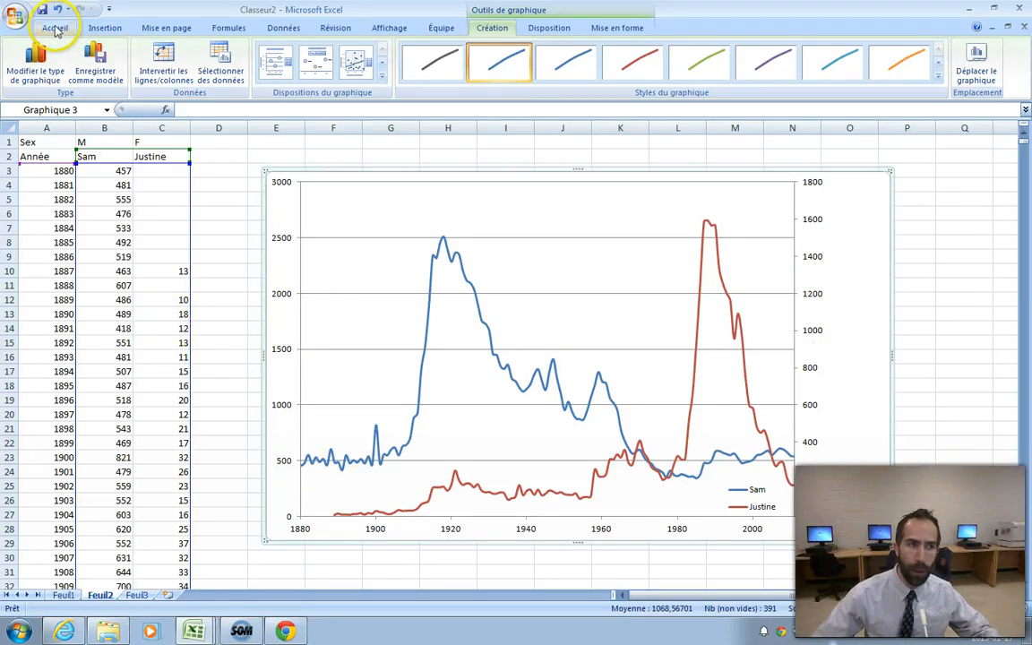
pyautogui.click(162, 27)
pyautogui.click(542, 28)
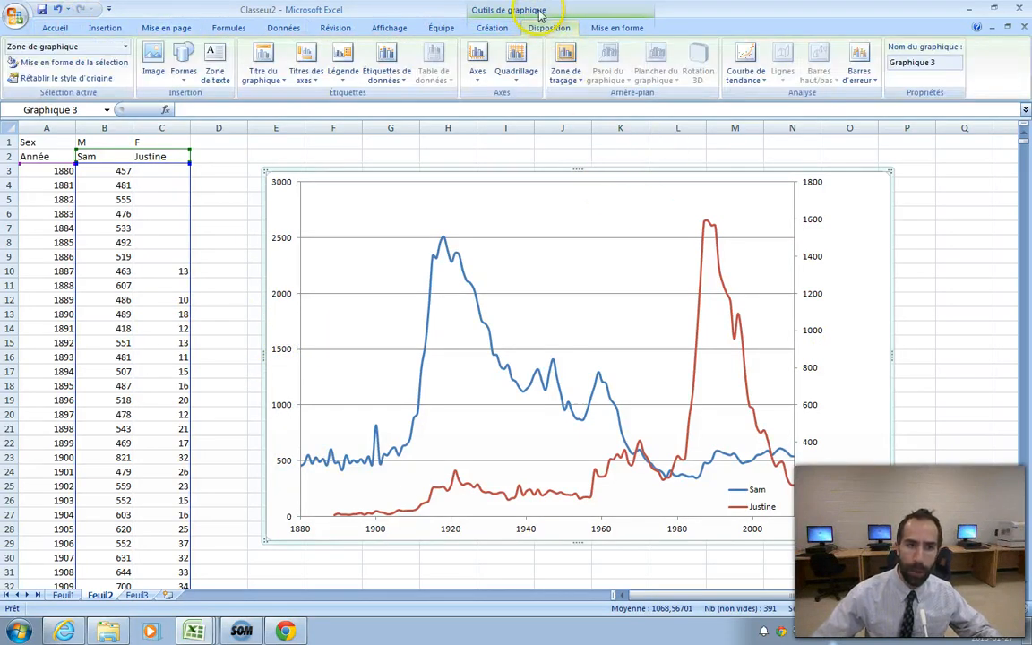
pyautogui.click(262, 64)
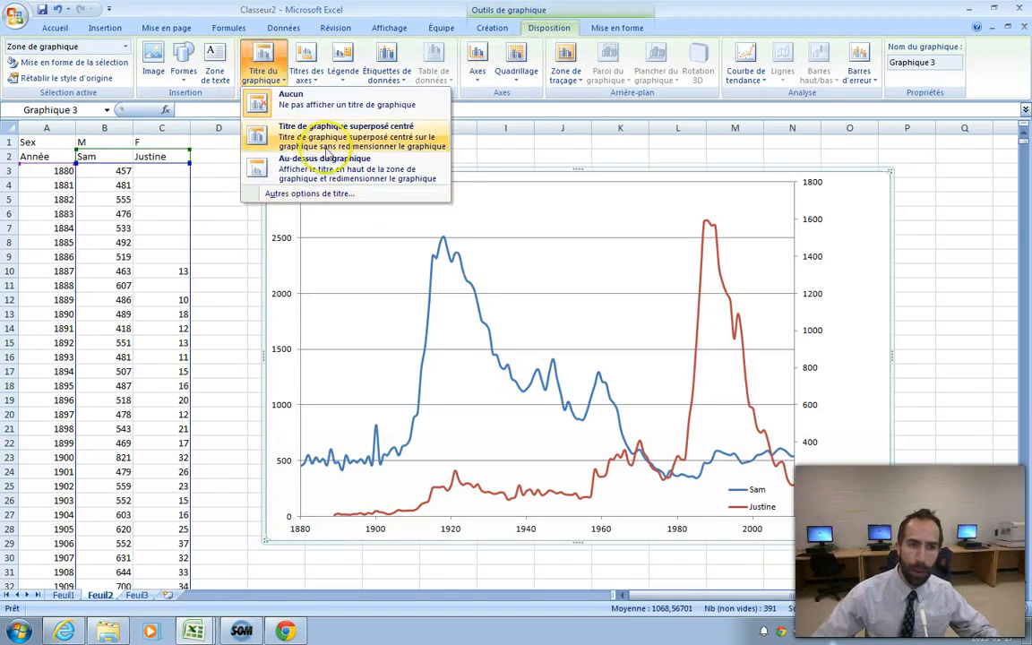
pyautogui.click(299, 115)
pyautogui.click(262, 64)
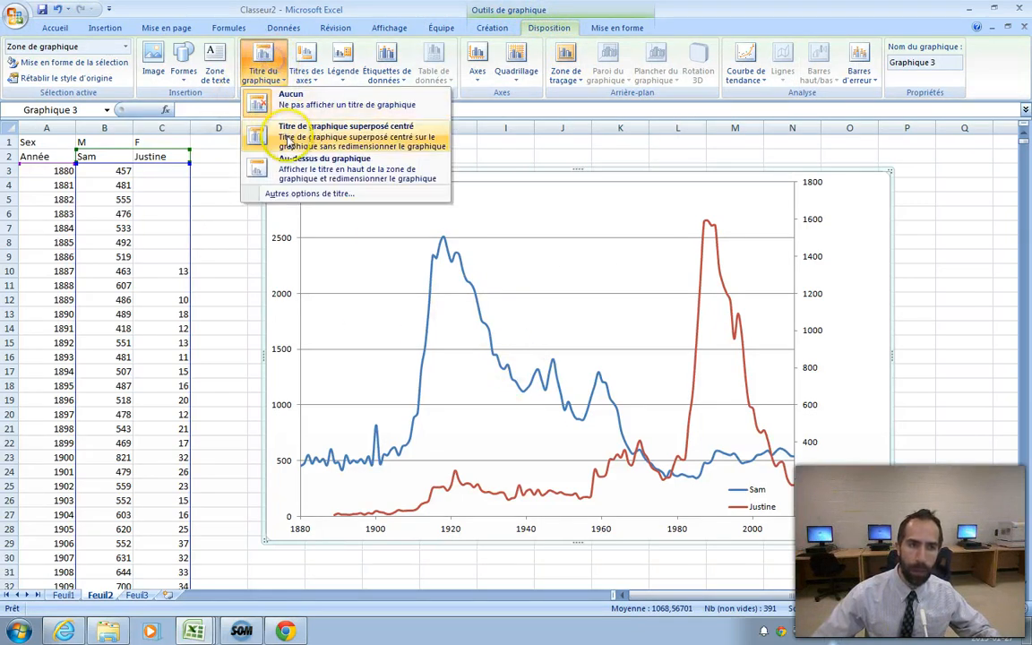
pyautogui.click(287, 136)
pyautogui.click(263, 58)
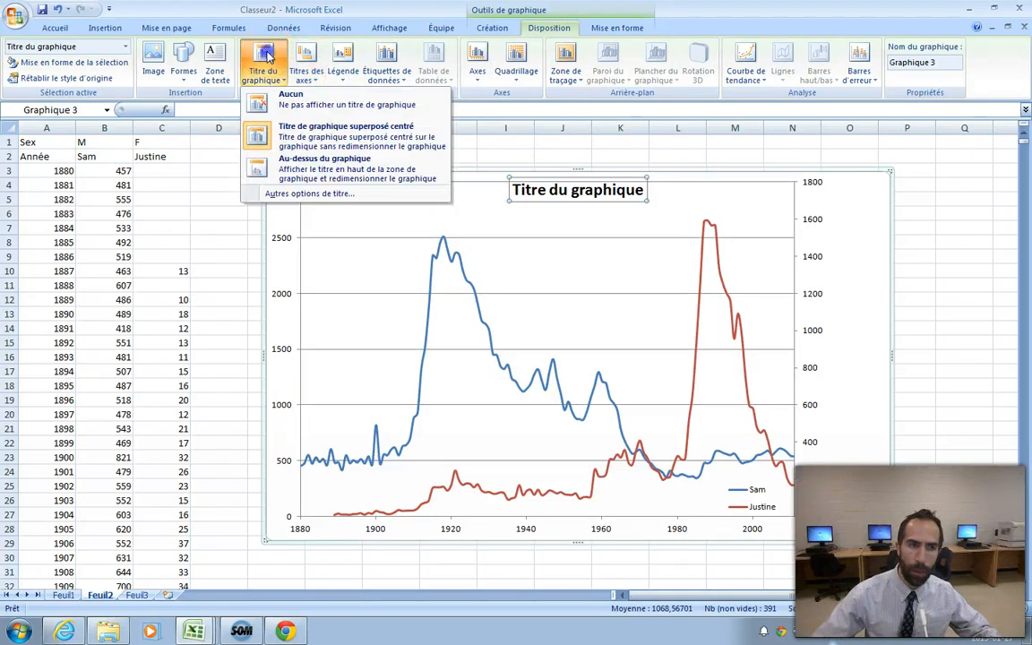
pyautogui.click(300, 168)
# - Replace the chart title's placeholder text with "Évolution des prénoms"
pyautogui.click(581, 193)
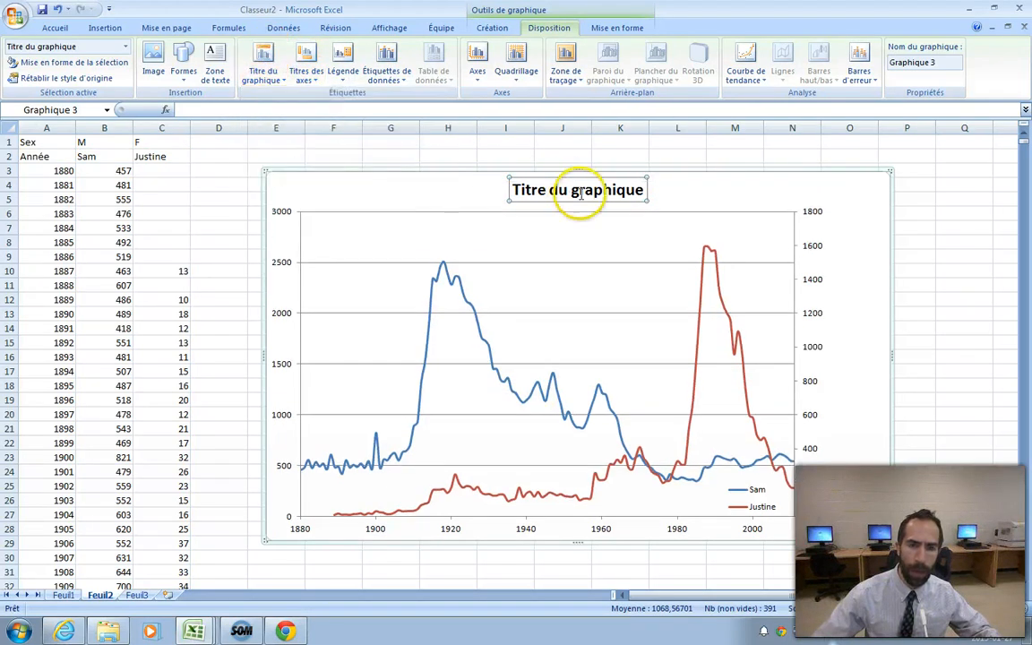
pyautogui.tripleClick(581, 193)
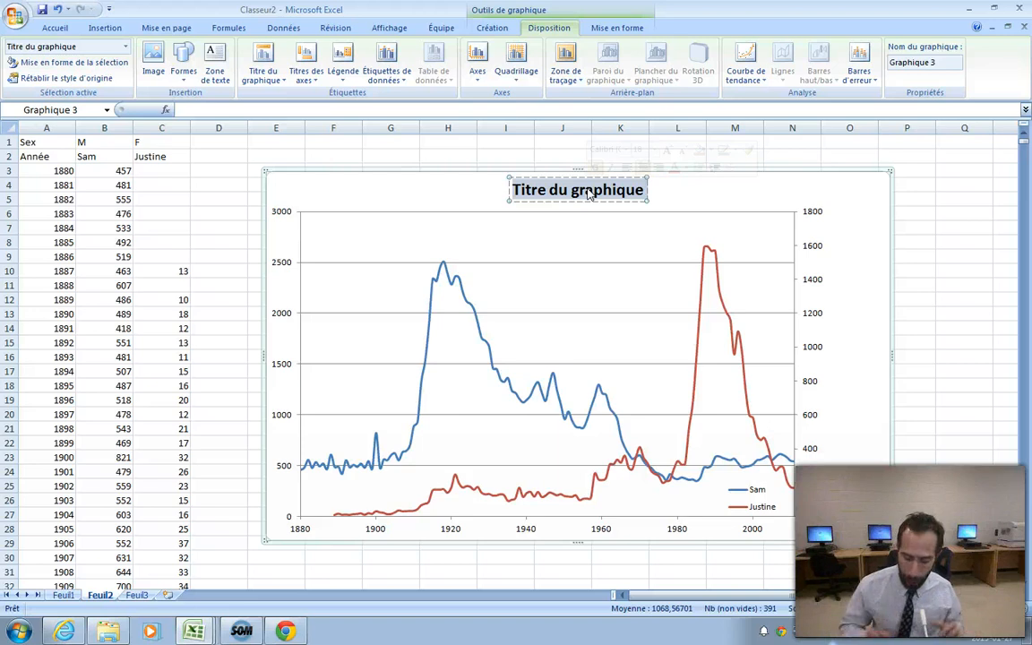
pyautogui.write('Évo')
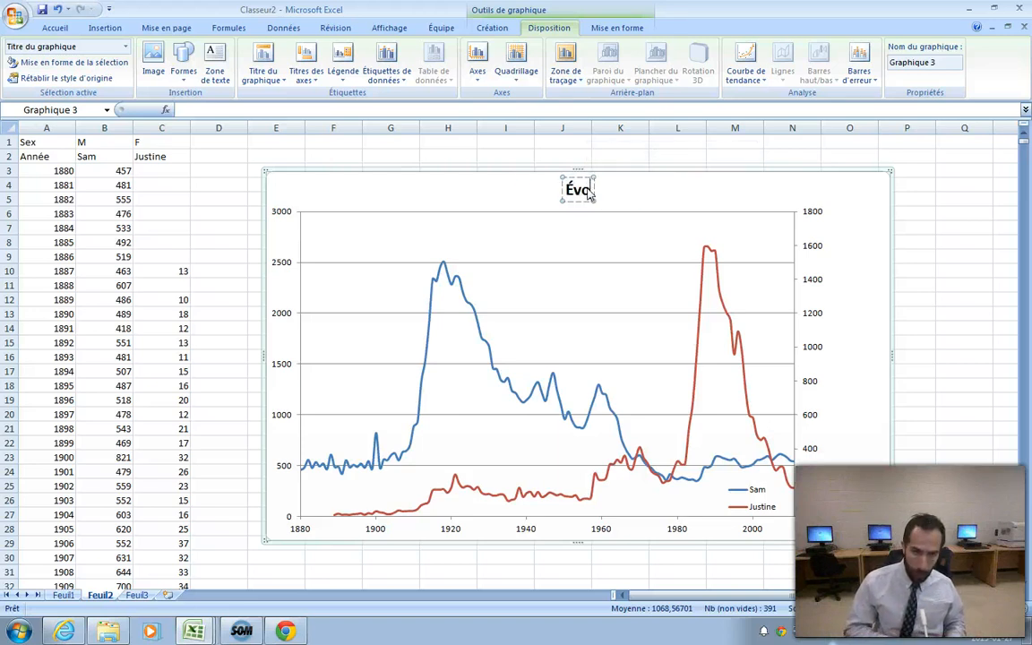
pyautogui.write('lution des')
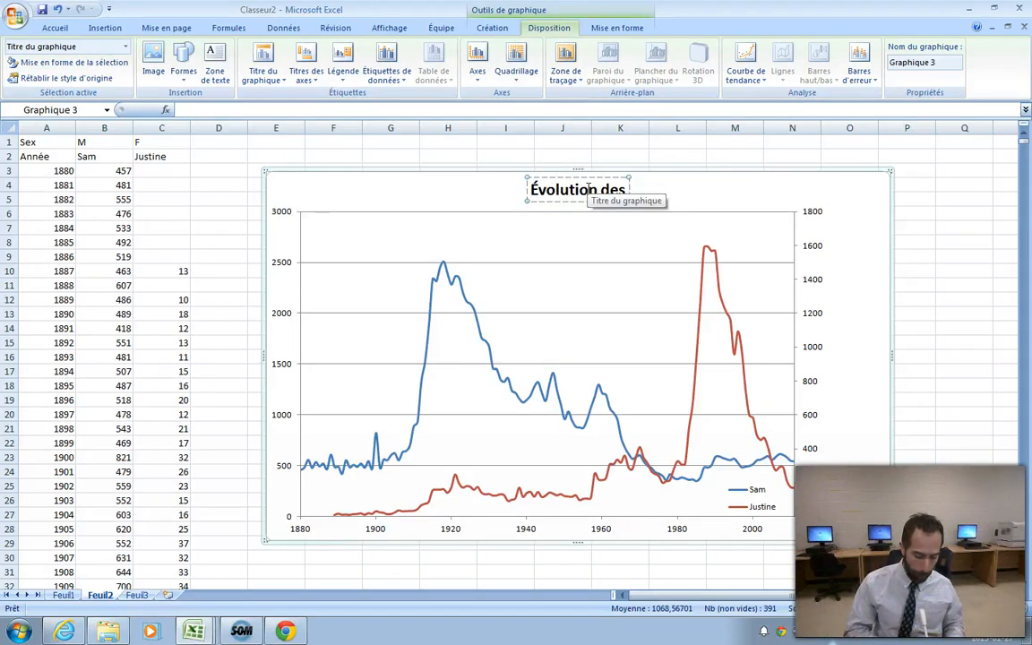
pyautogui.write(' prénoms')
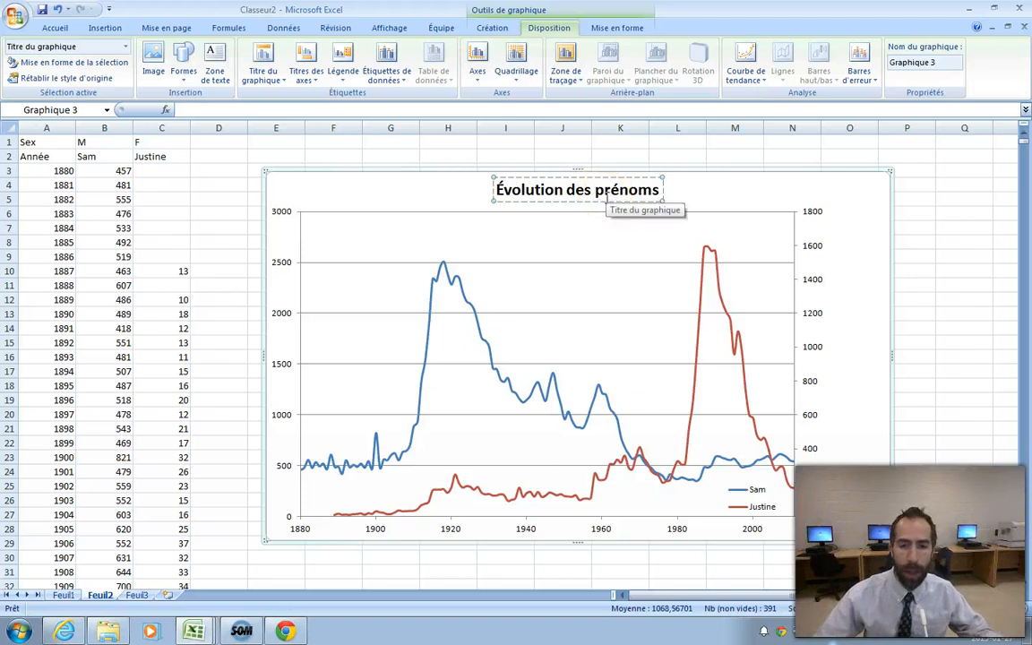
pyautogui.click(721, 191)
pyautogui.click(439, 230)
# - Append a row of dots to the end of the chart title, directly after "prénoms"
pyautogui.click(587, 195)
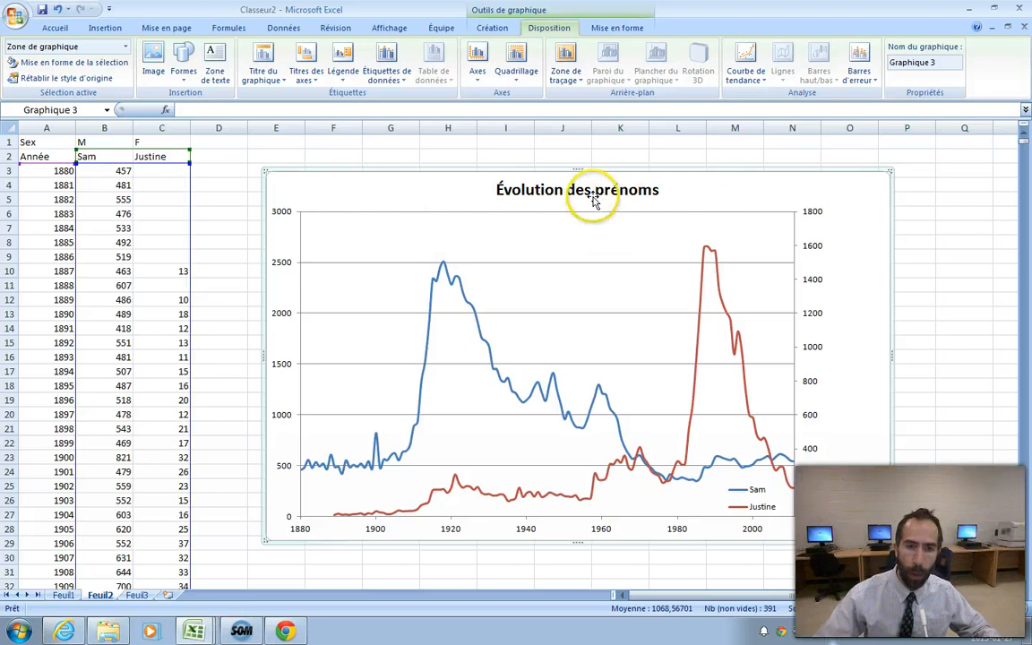
pyautogui.click(660, 193)
pyautogui.write('............')
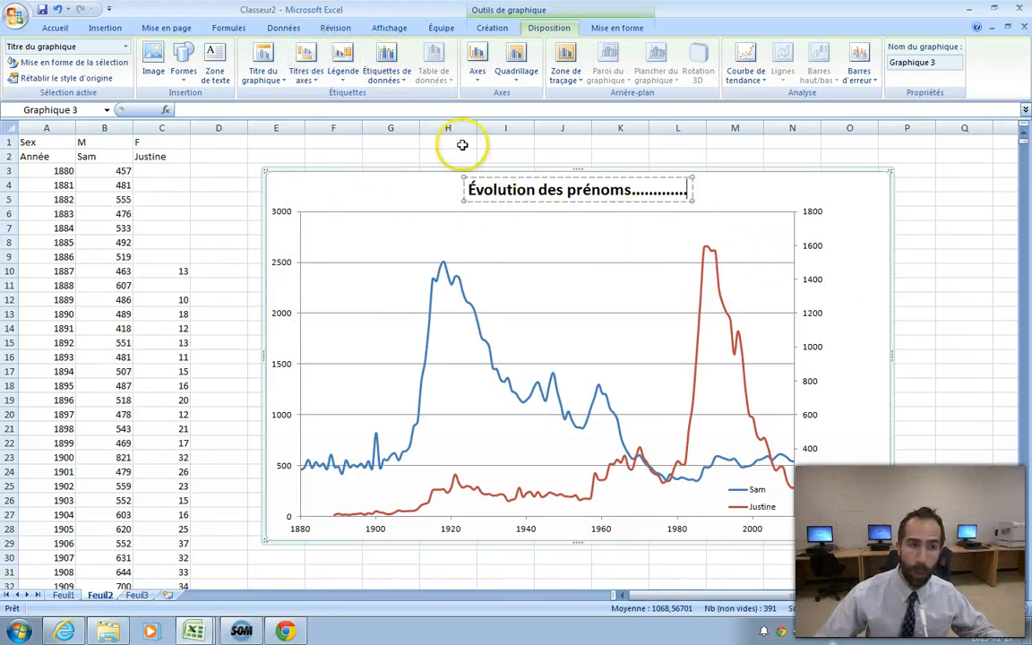
# - Add a rotated title to the primary vertical axis containing the first name from cell B2
pyautogui.click(312, 63)
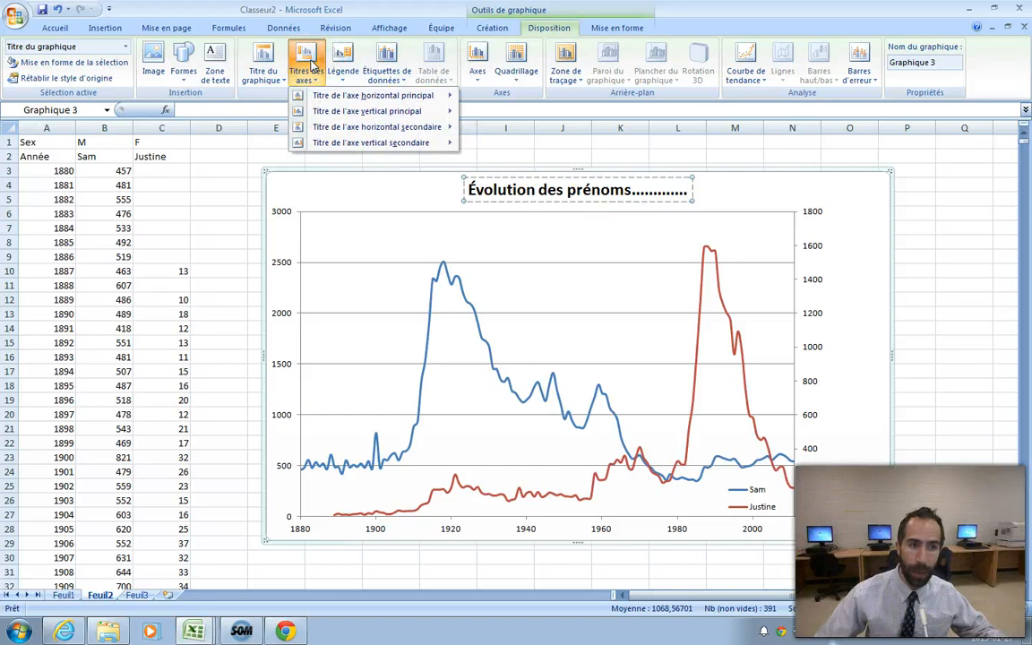
pyautogui.moveTo(341, 111)
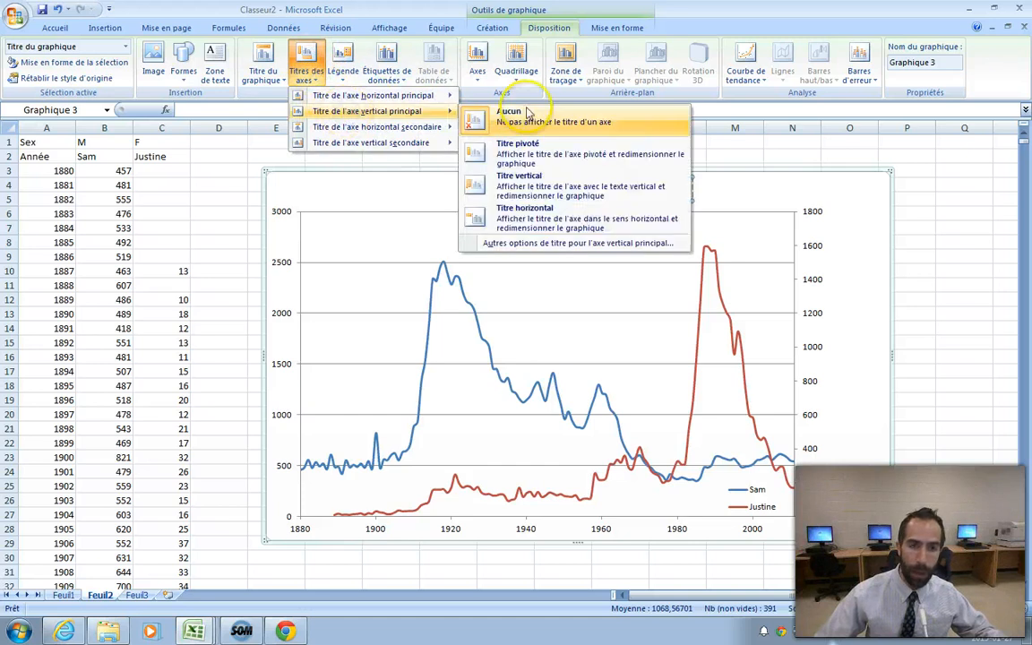
pyautogui.click(529, 145)
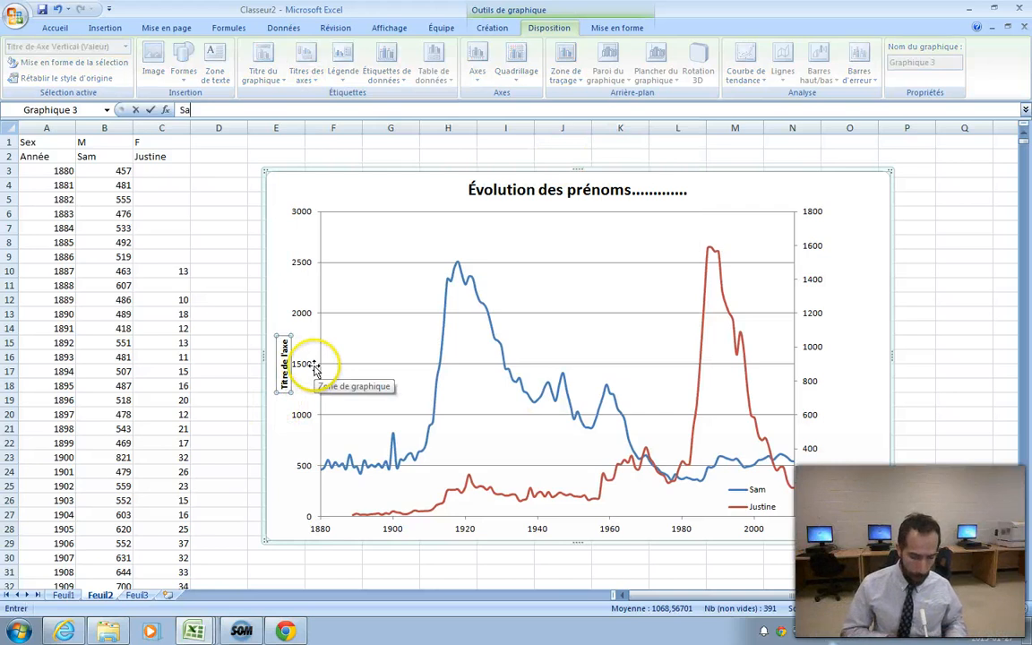
pyautogui.write('Sam')
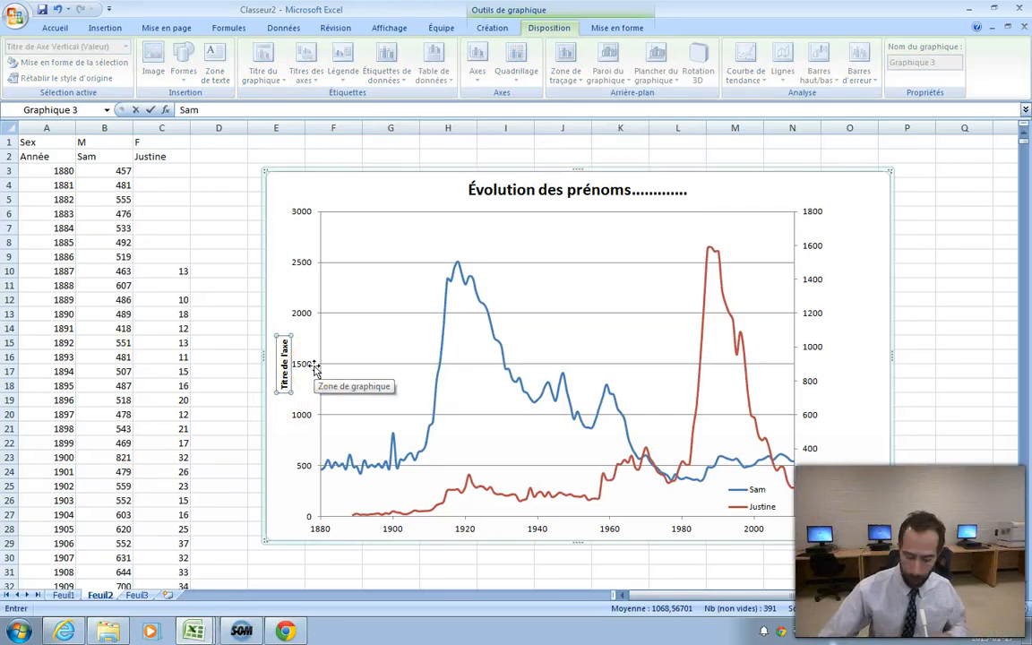
pyautogui.press('Return')
pyautogui.click(296, 261)
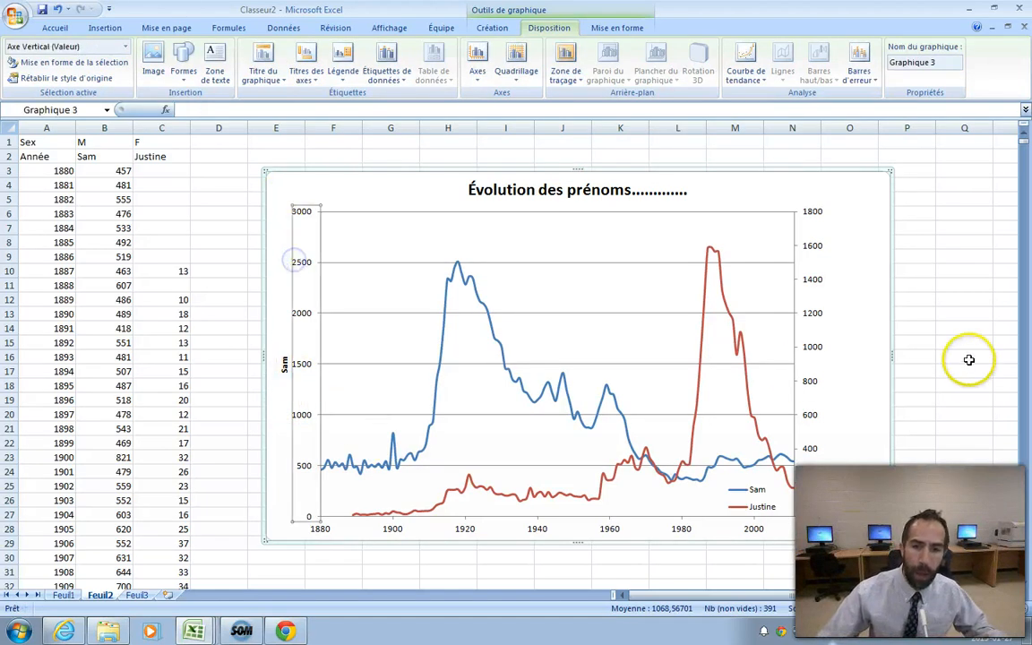
# - Add a rotated title to the secondary vertical axis reading "Nomber de" followed by the first name from cell C2
pyautogui.click(824, 325)
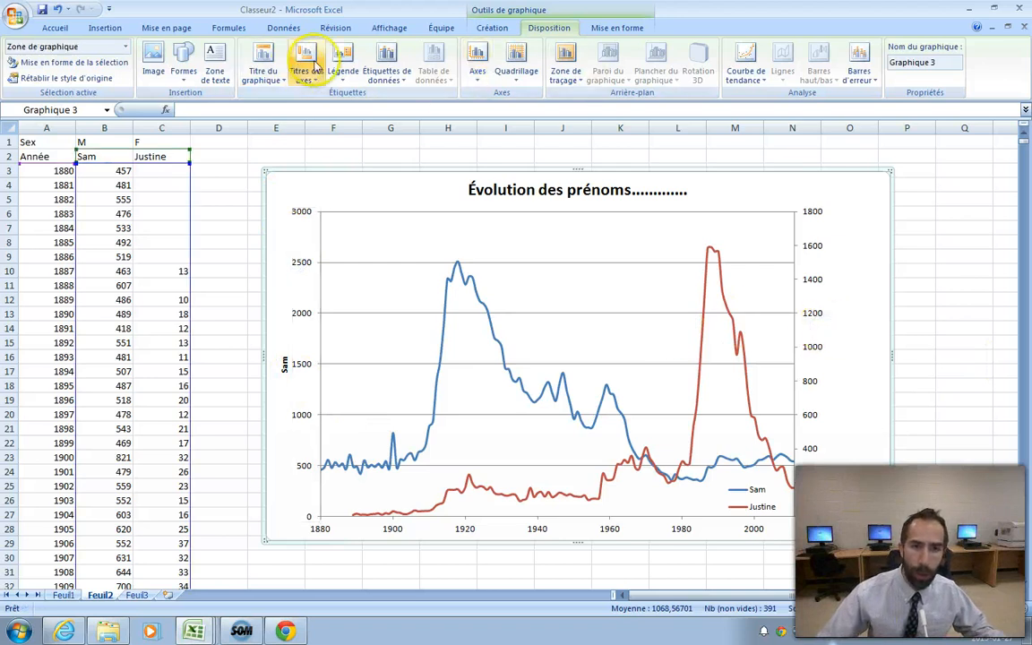
pyautogui.click(308, 75)
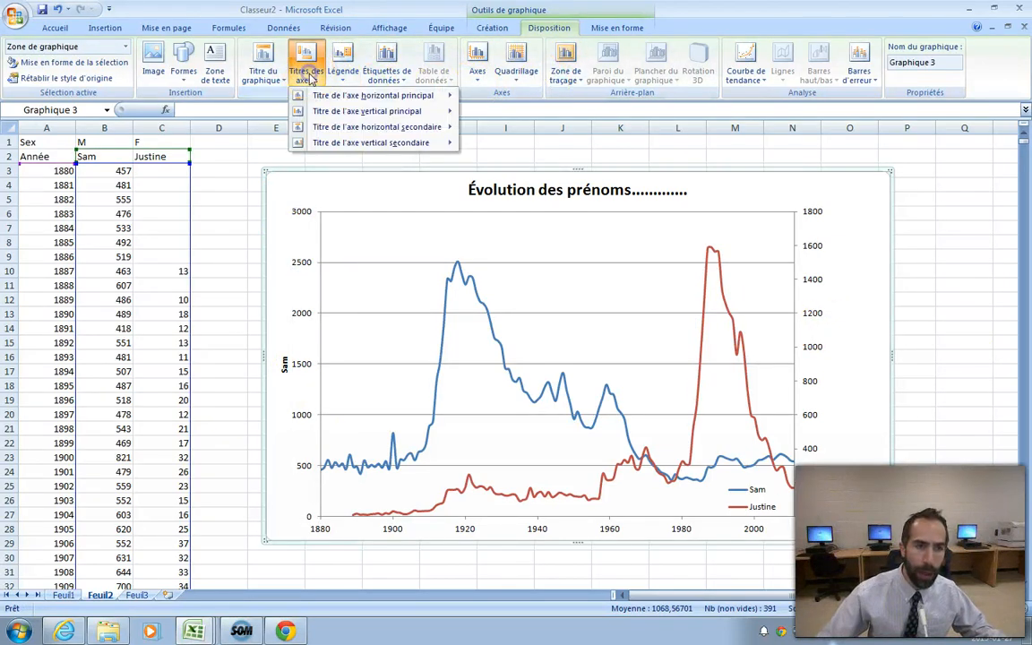
pyautogui.click(407, 130)
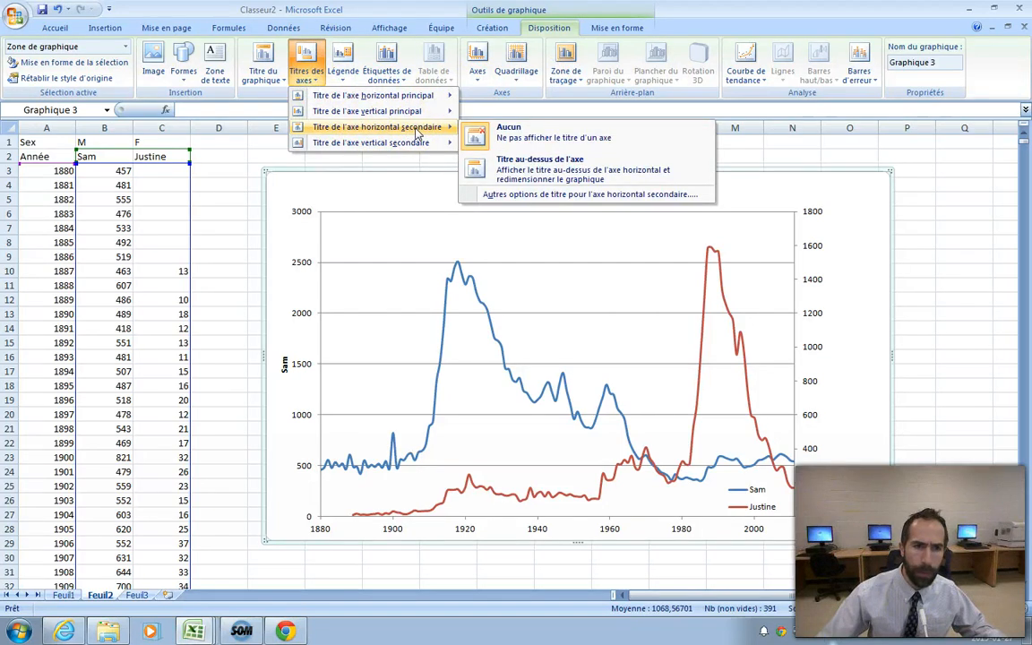
pyautogui.moveTo(414, 143)
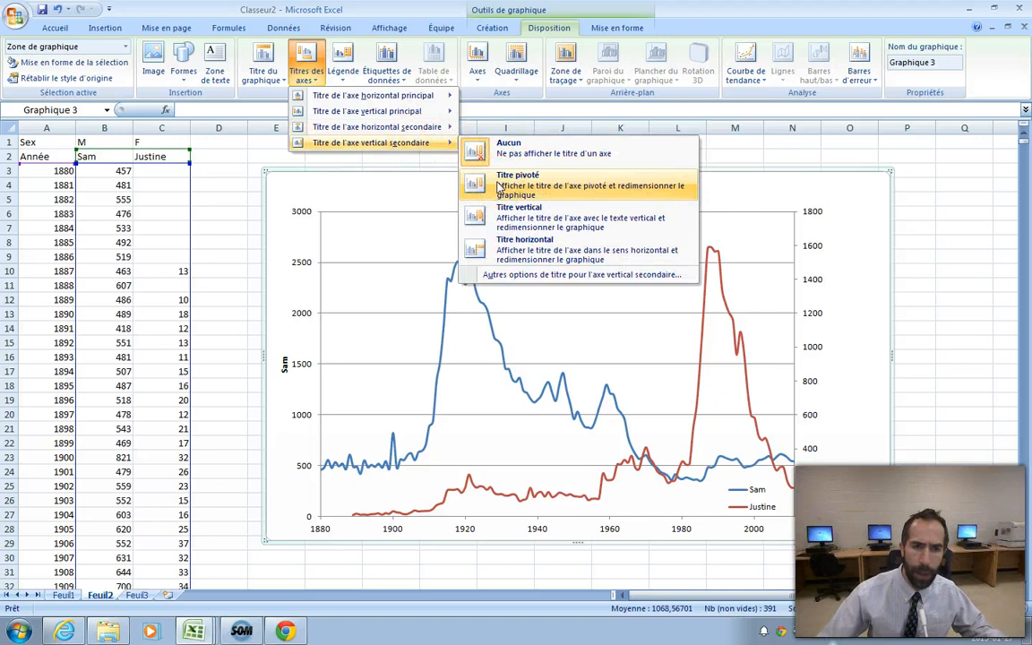
pyautogui.click(499, 183)
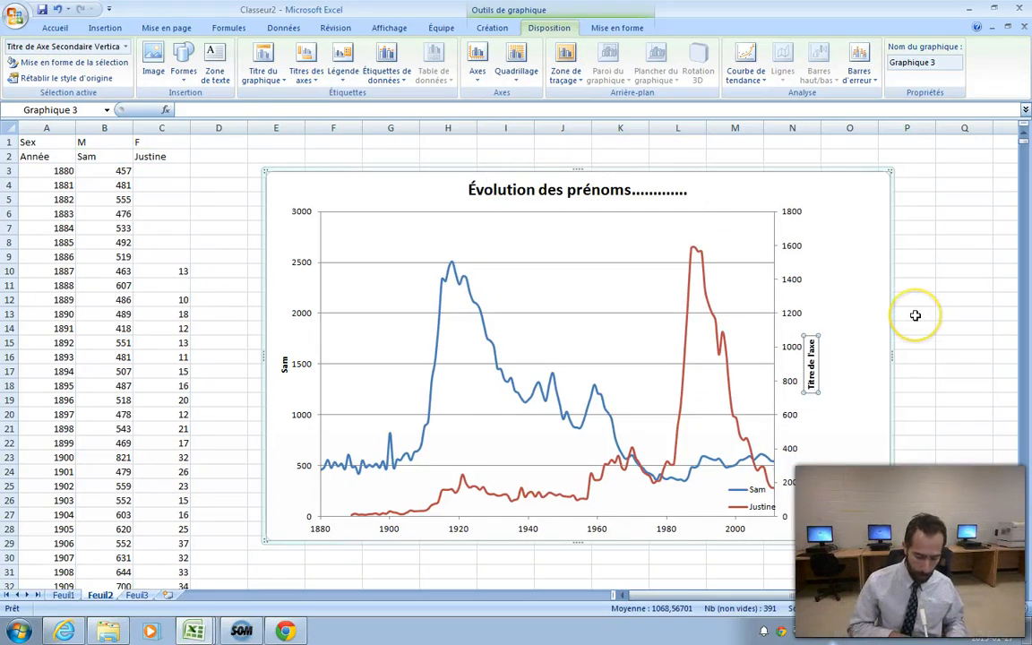
pyautogui.write('Nomber de Justine')
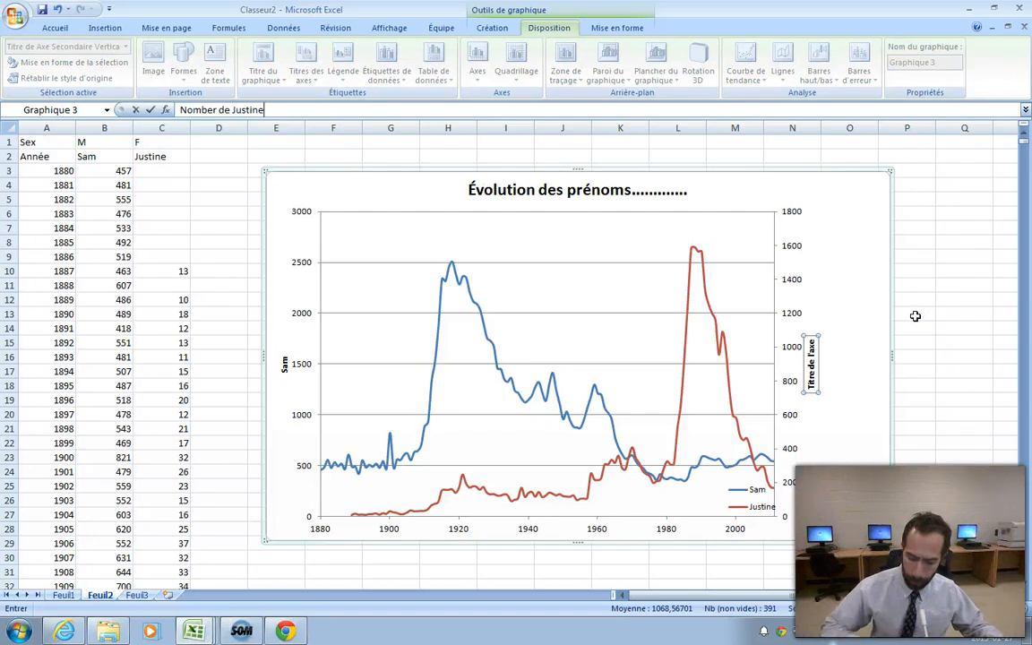
pyautogui.press('Return')
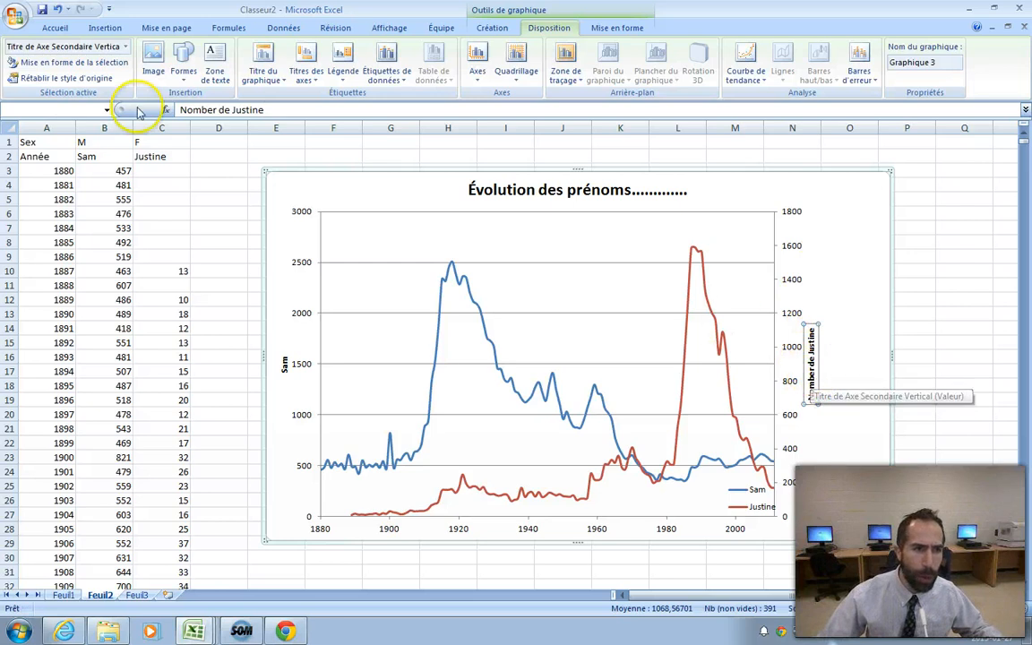
# - Correct the spelling of the first word in the secondary vertical axis title to "Nombre"
pyautogui.click(206, 109)
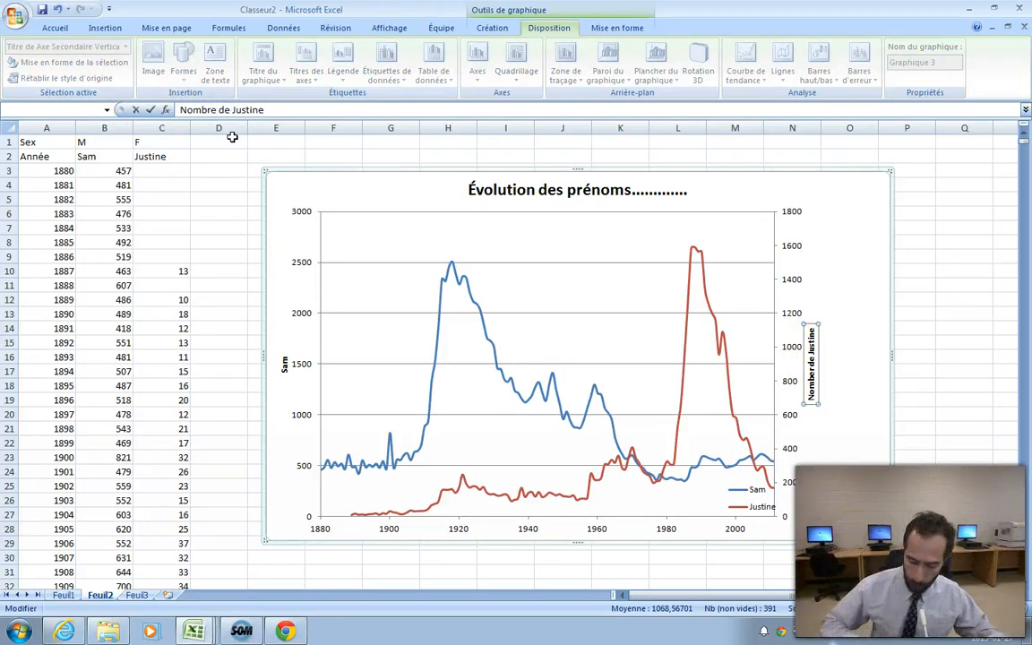
pyautogui.press('Return')
pyautogui.click(537, 343)
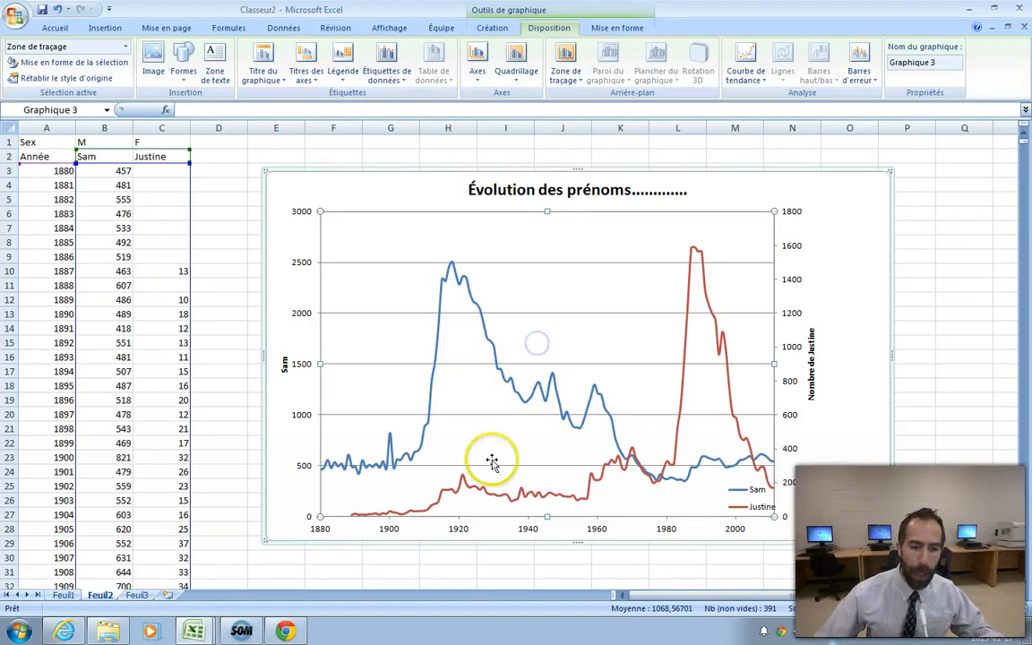
# - Add a title below the primary horizontal axis reading "Années"
pyautogui.click(542, 532)
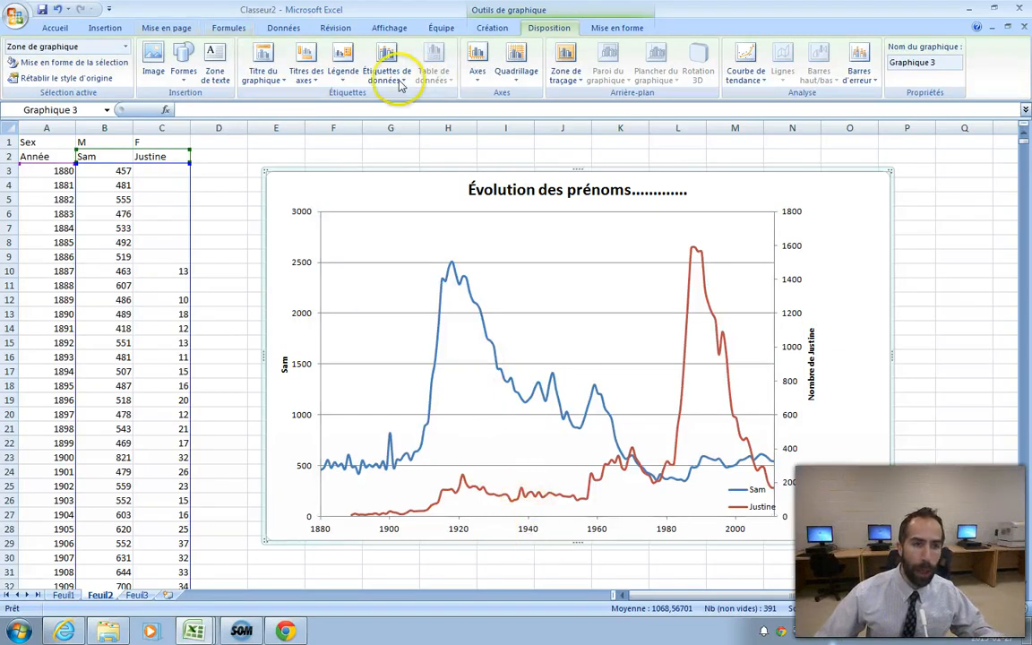
pyautogui.click(307, 67)
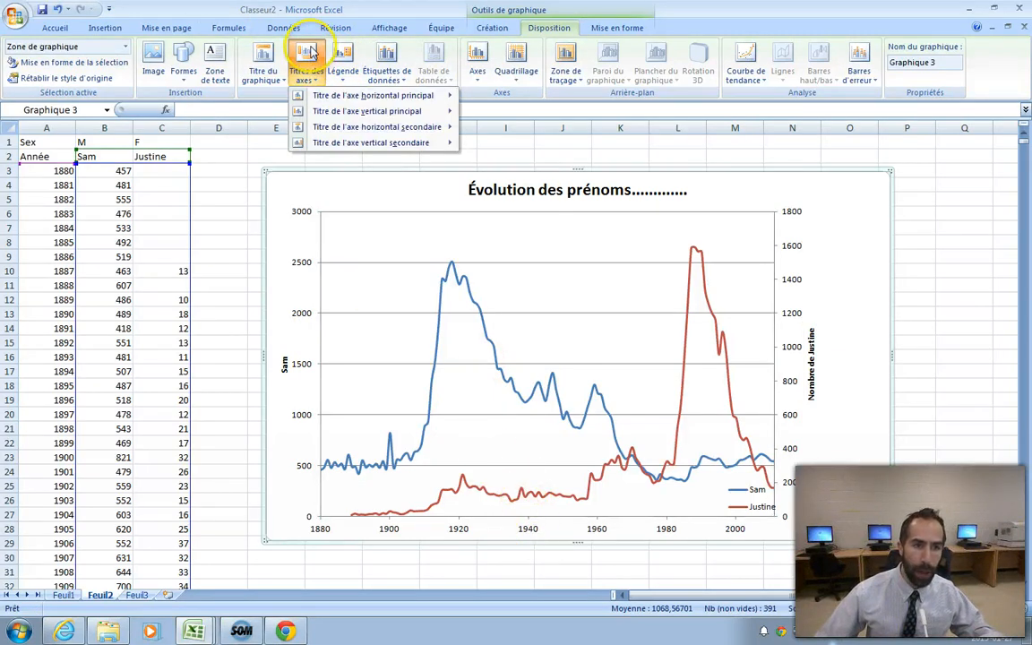
pyautogui.moveTo(376, 95)
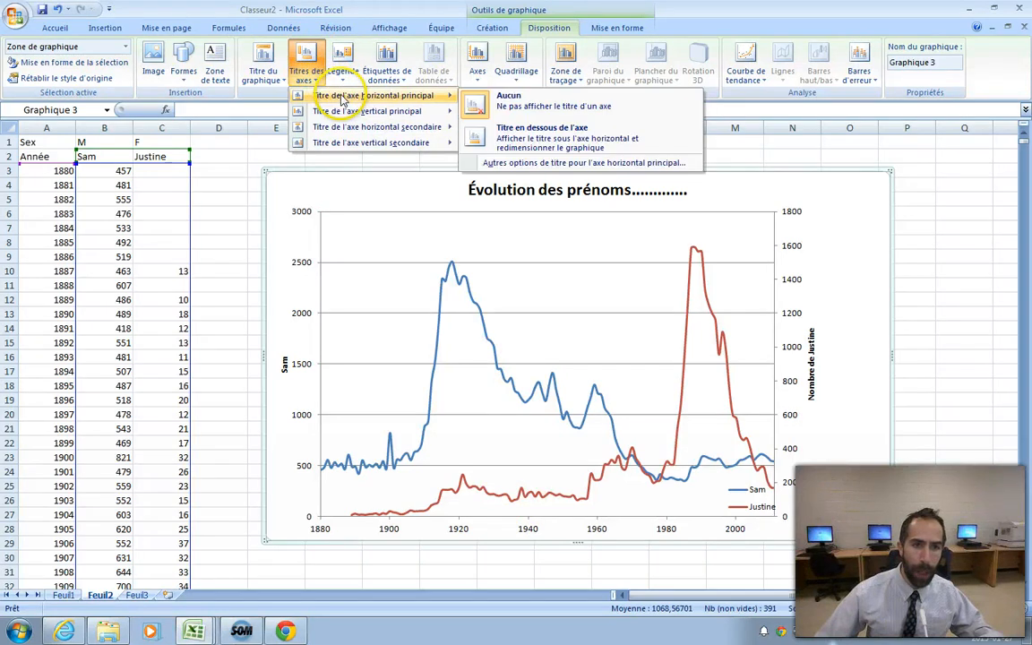
pyautogui.click(518, 150)
pyautogui.write('Année')
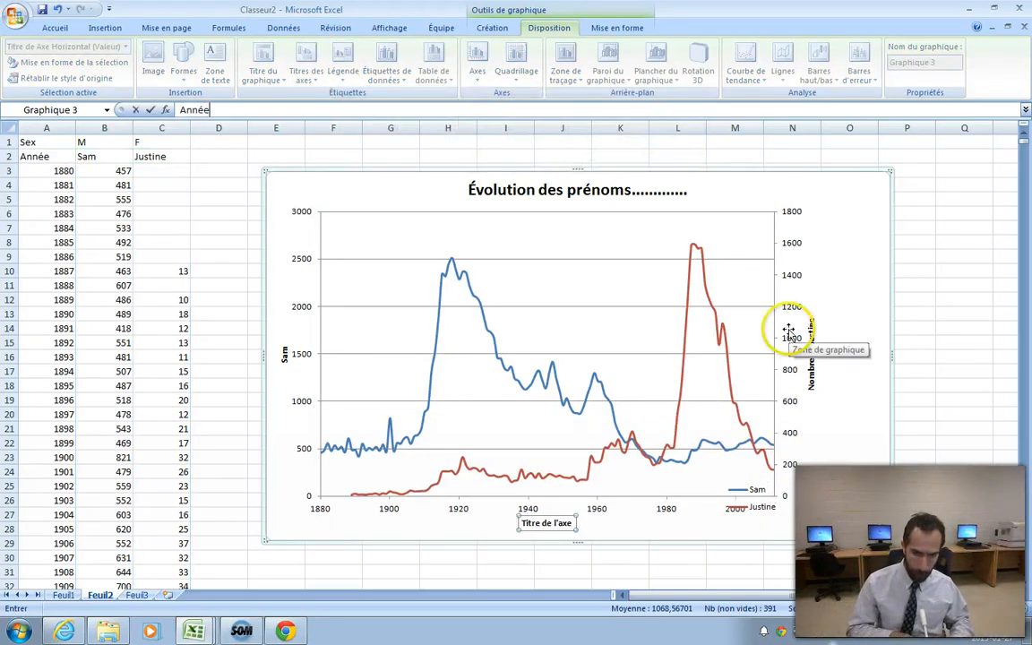
pyautogui.press('Return')
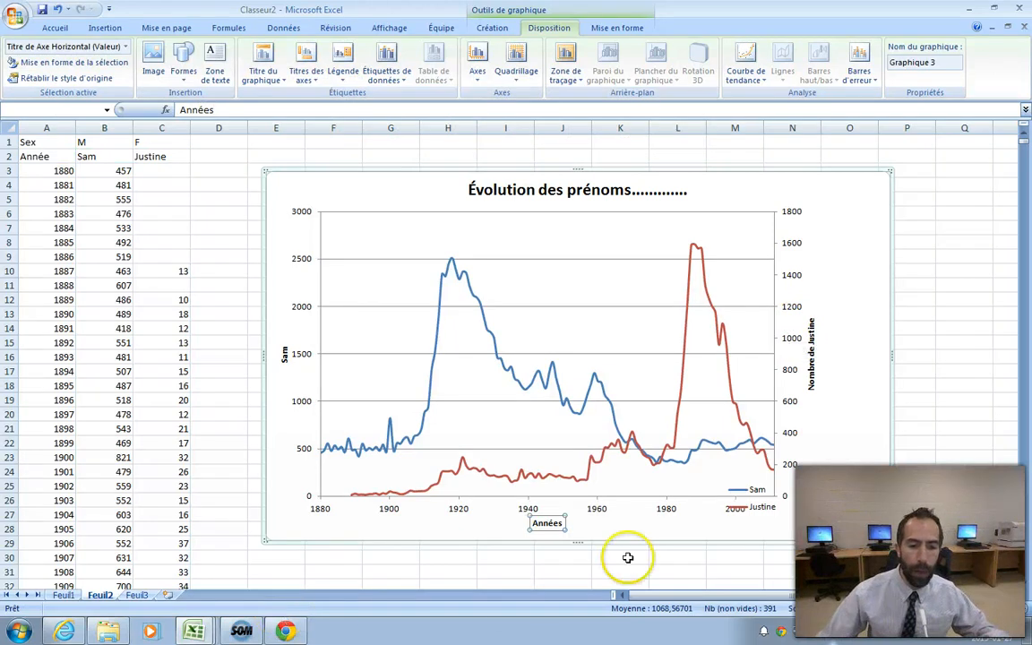
# - Move the legend up off the horizontal axis labels into the empty plot space below the curves near the year 2000
pyautogui.click(733, 508)
pyautogui.click(832, 507)
pyautogui.click(753, 493)
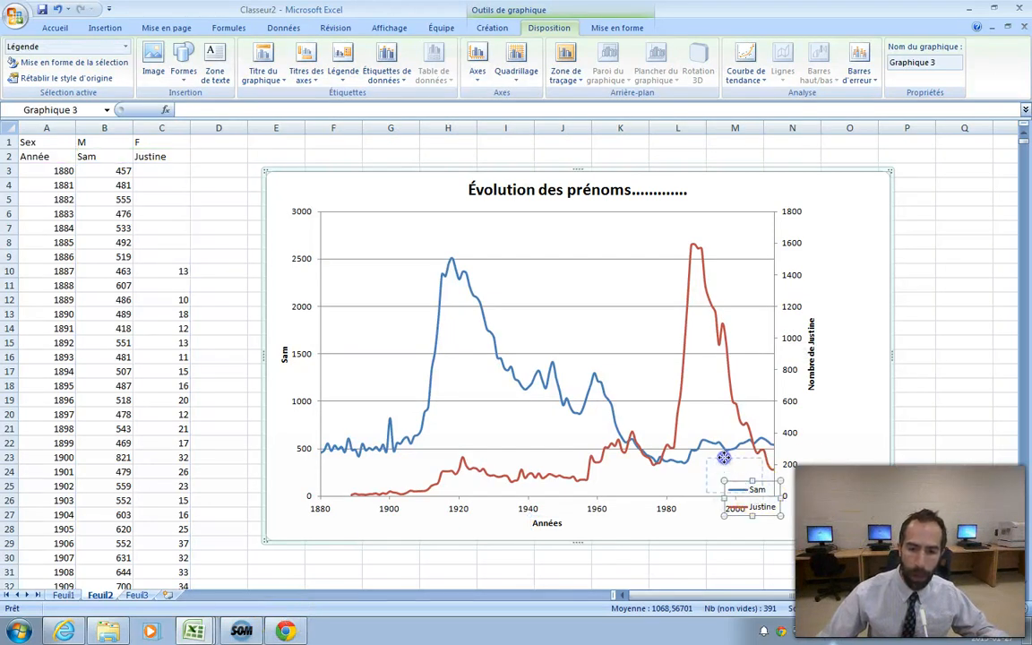
pyautogui.moveTo(724, 457); pyautogui.dragTo(726, 455)
pyautogui.click(368, 502)
# - Insert a run of extra "n" letters into the middle of the horizontal axis title
pyautogui.click(551, 525)
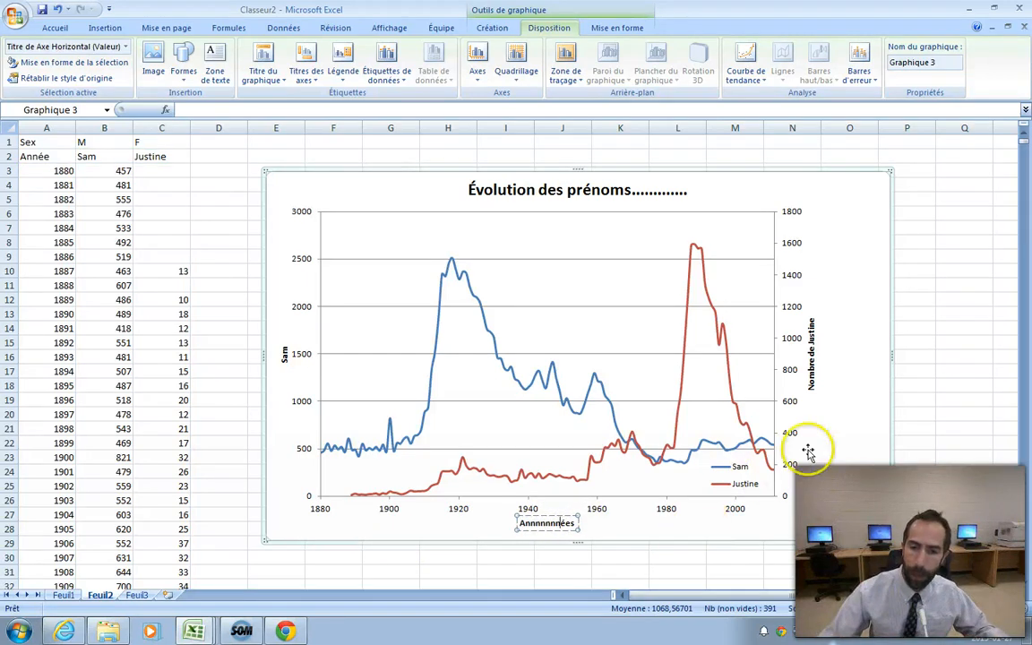
pyautogui.click(836, 428)
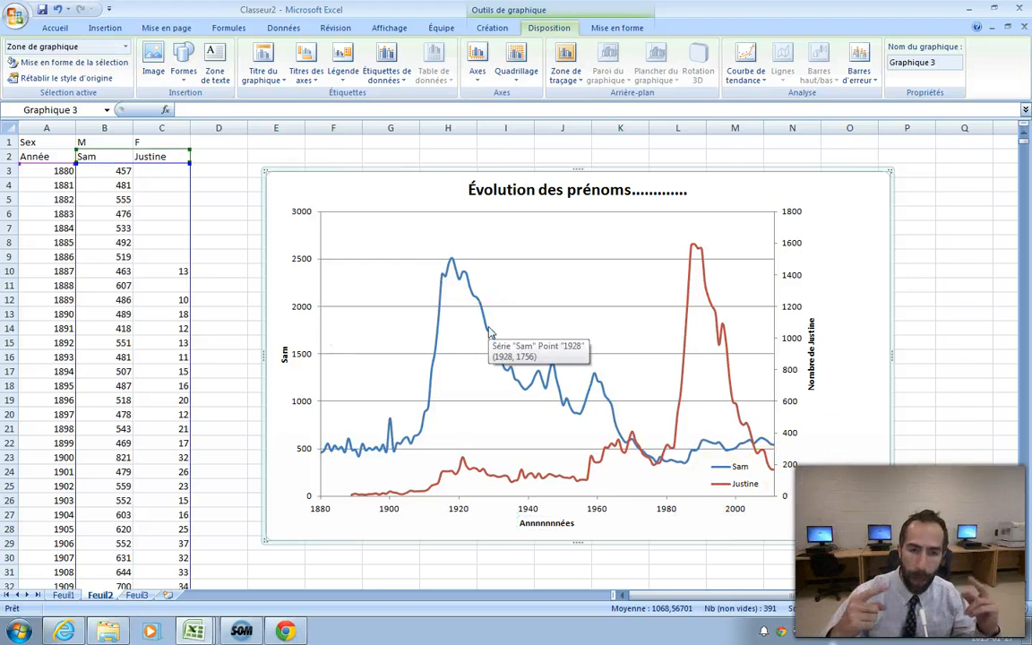